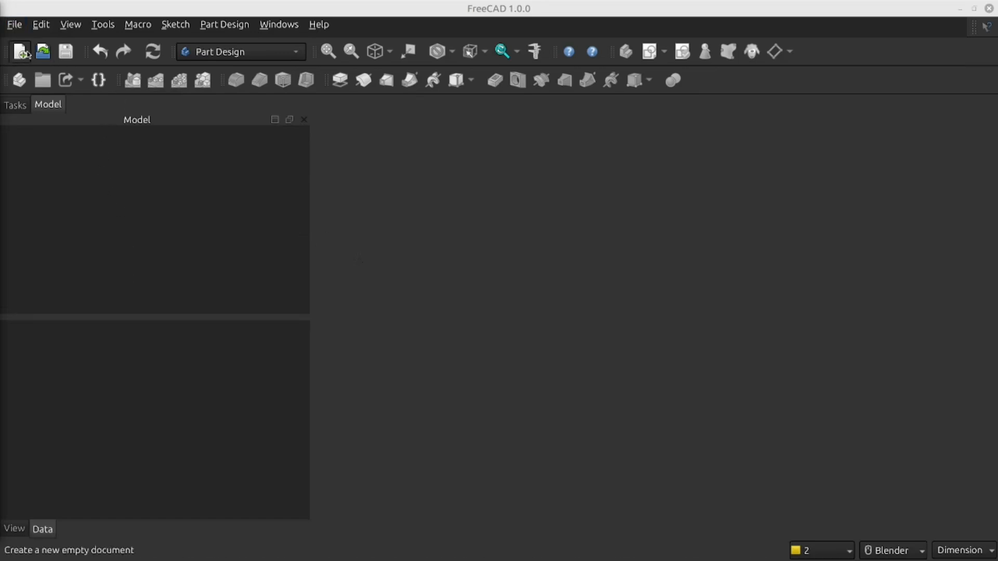
Step: Create a new empty document in the Part Design workbench and add a body to it
click(20, 52)
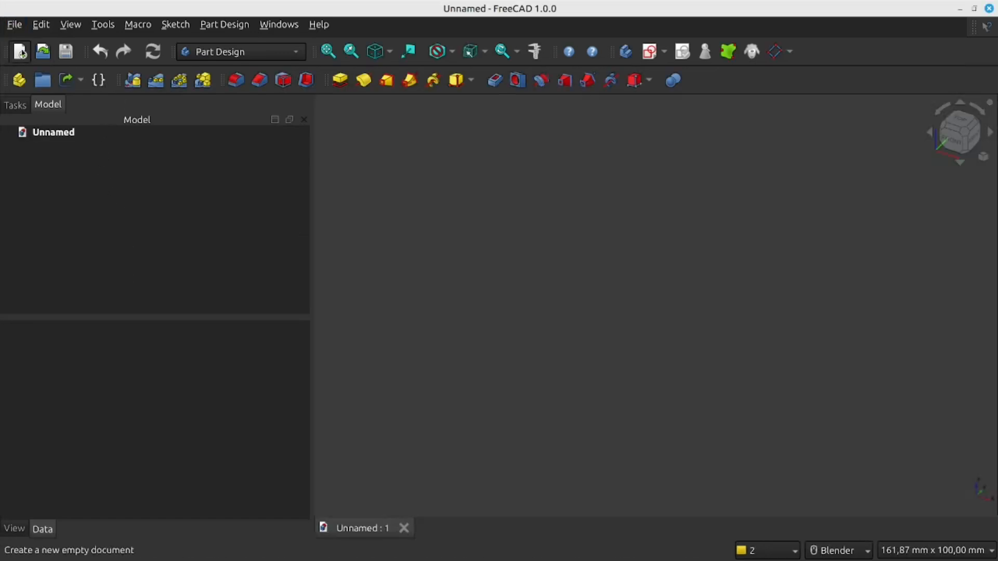
click(276, 63)
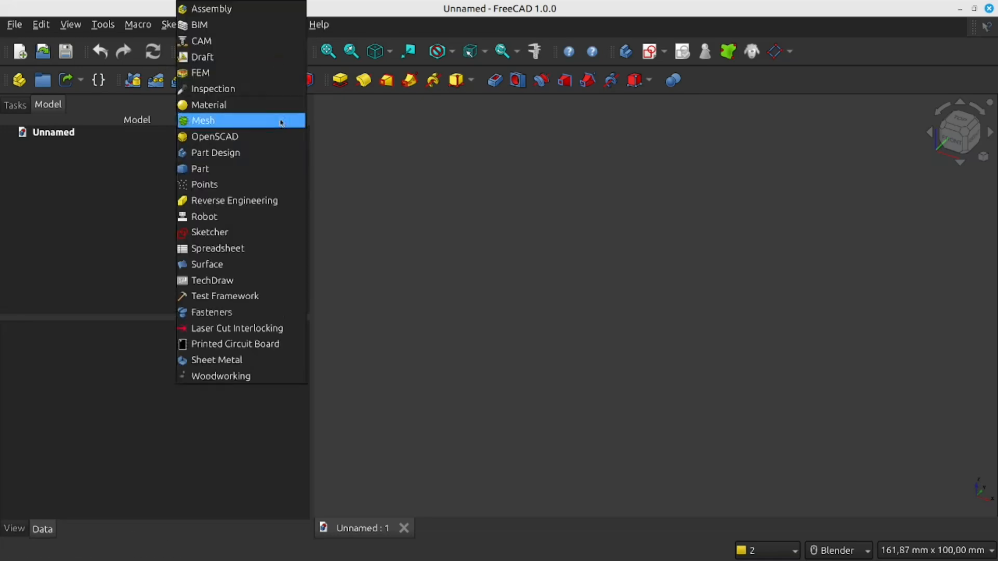
click(252, 154)
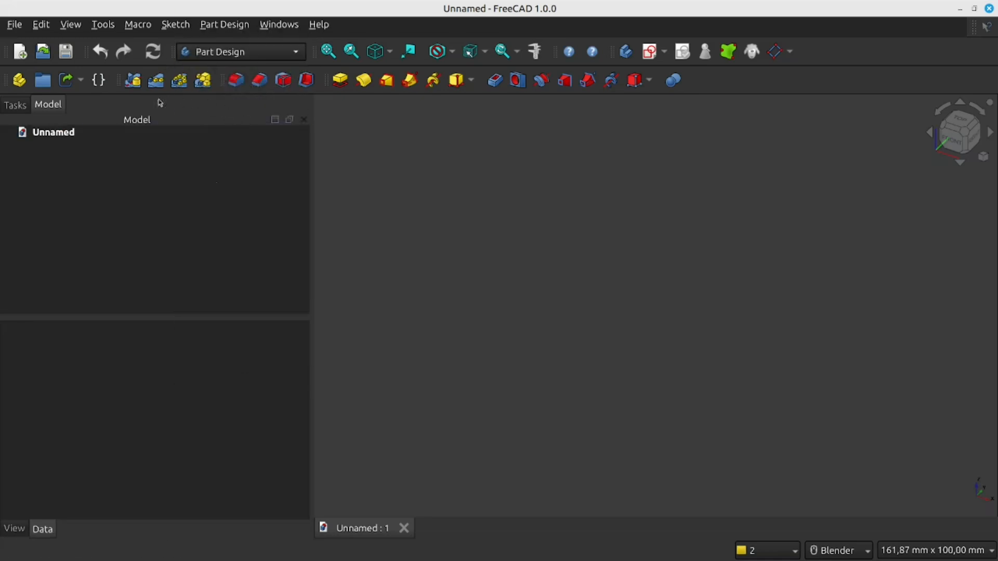
click(14, 105)
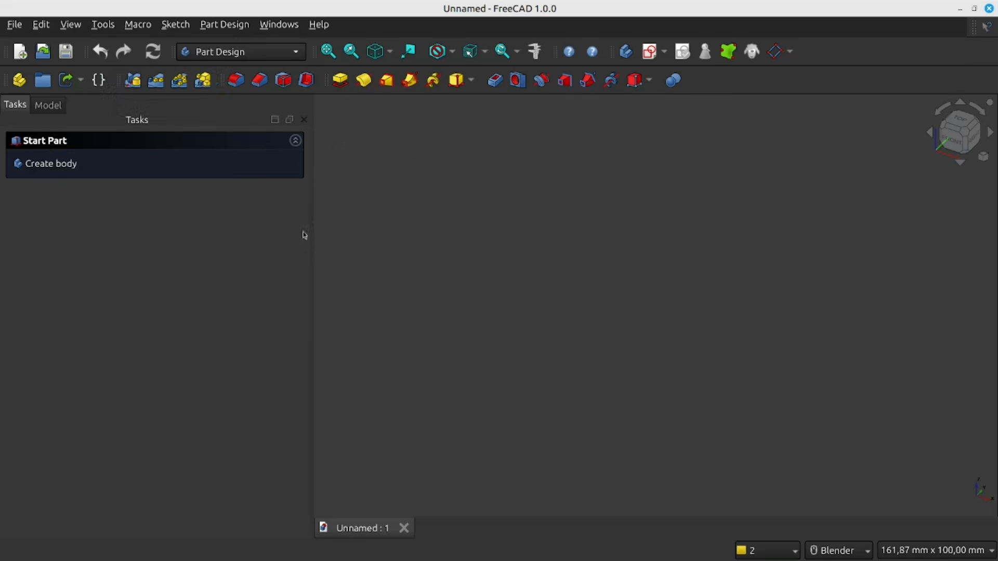
click(51, 164)
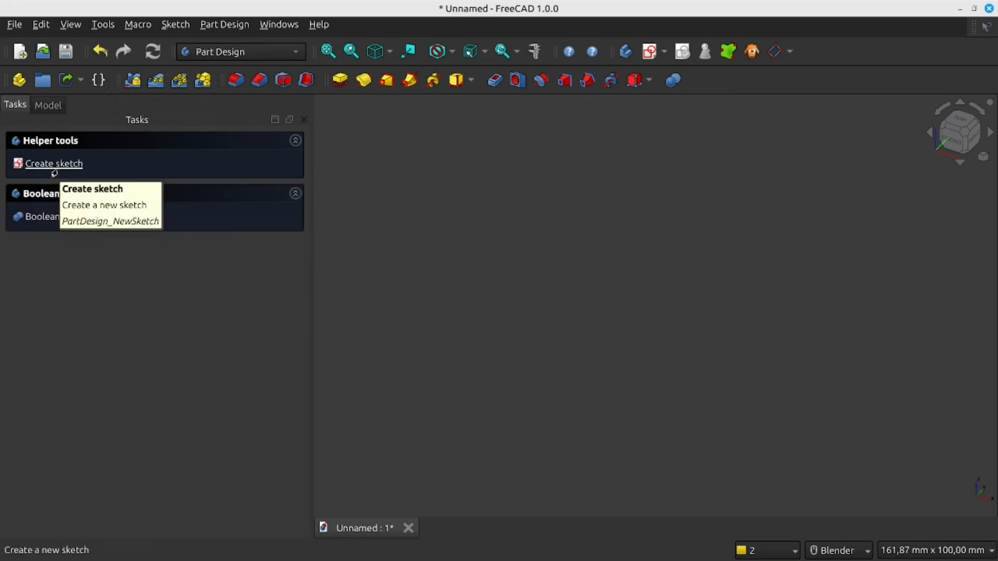
Step: Start a new sketch in the body on the XY base plane
click(70, 164)
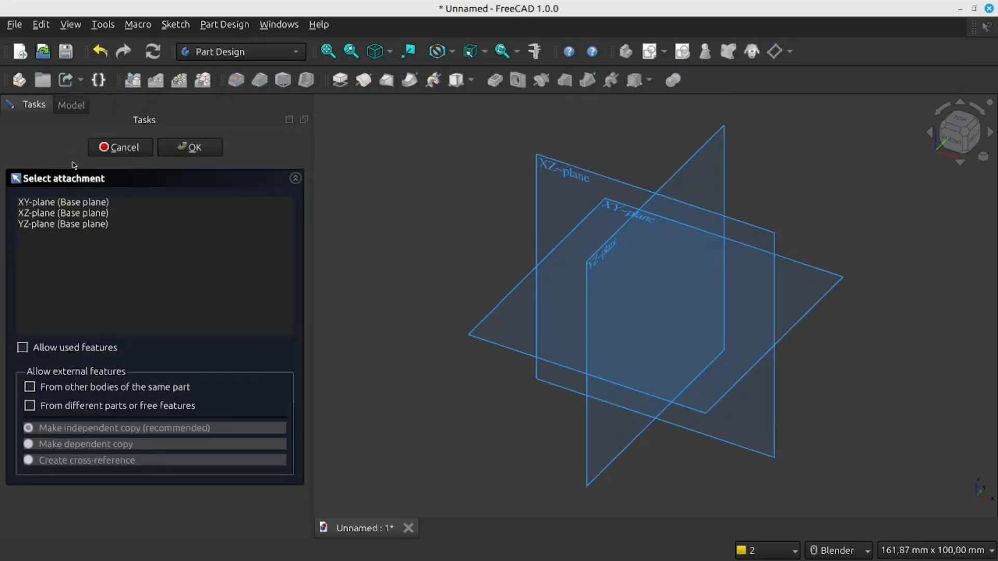
click(145, 203)
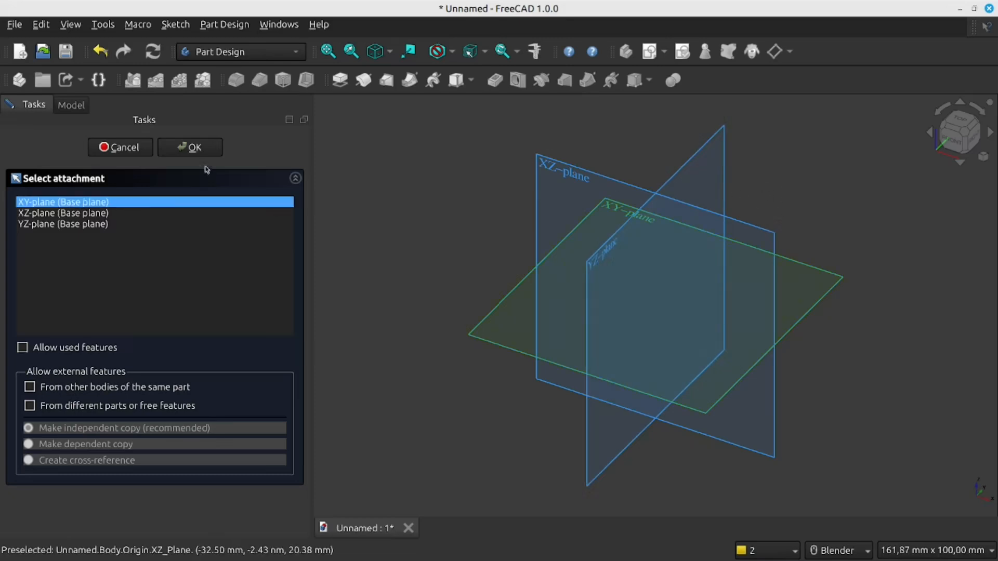
click(202, 149)
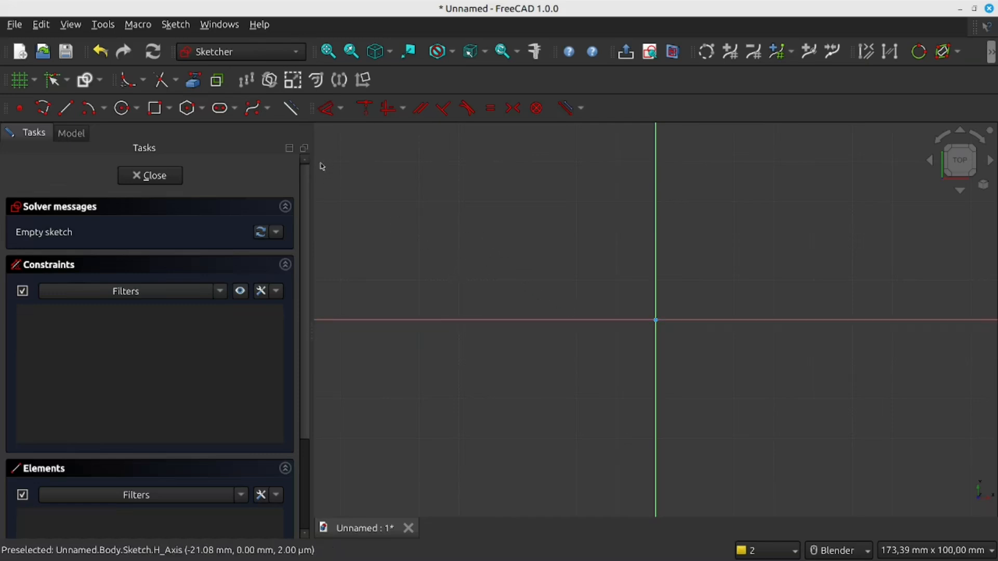
Step: Draw a left-bulging half-circle arc by center, about 16 mm in radius, centered on the horizontal axis left of the origin
click(106, 110)
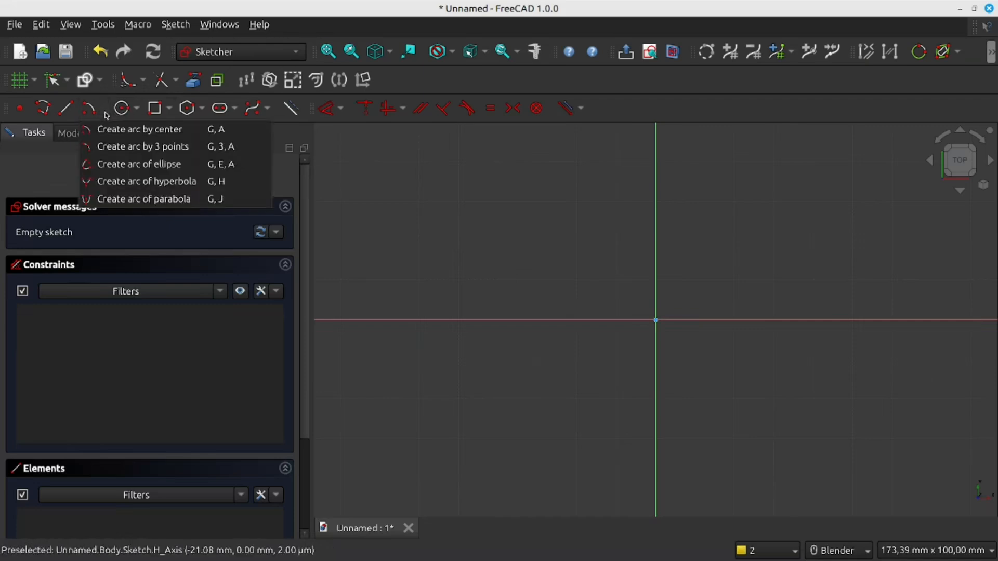
click(120, 130)
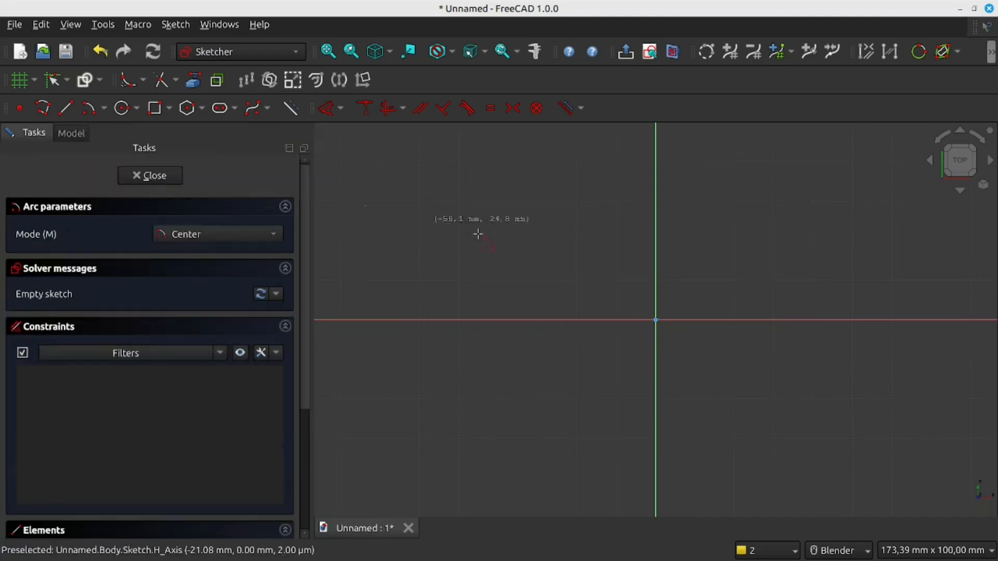
click(567, 319)
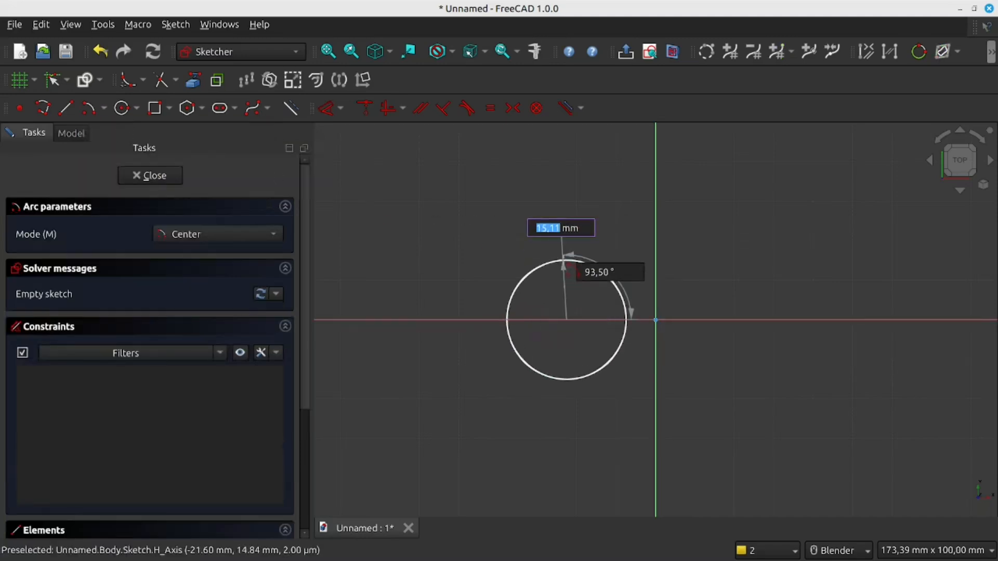
click(566, 256)
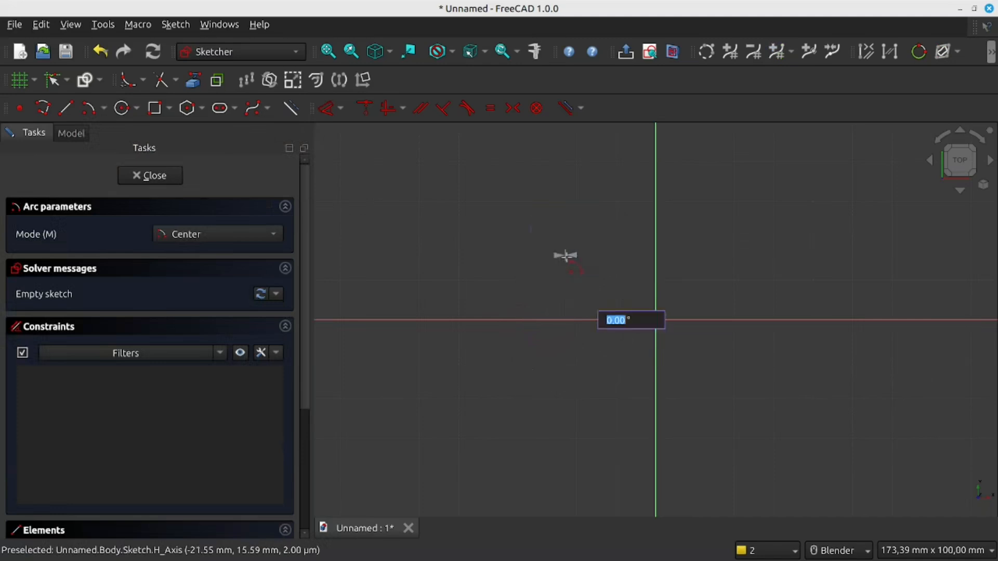
click(571, 381)
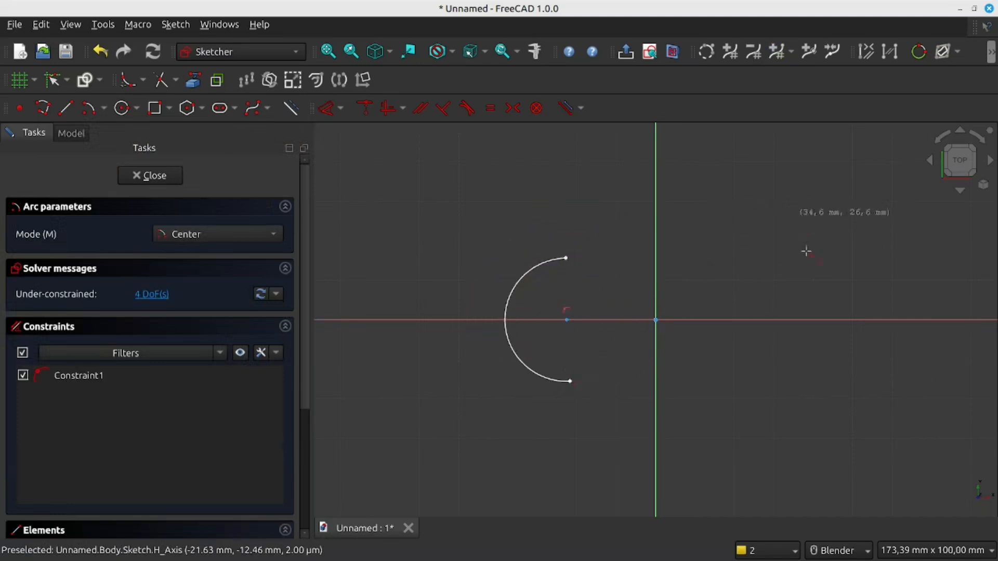
Step: Draw a larger right-bulging half-circle arc, about 37.5 mm in radius, centered on the horizontal axis right of the origin
click(799, 319)
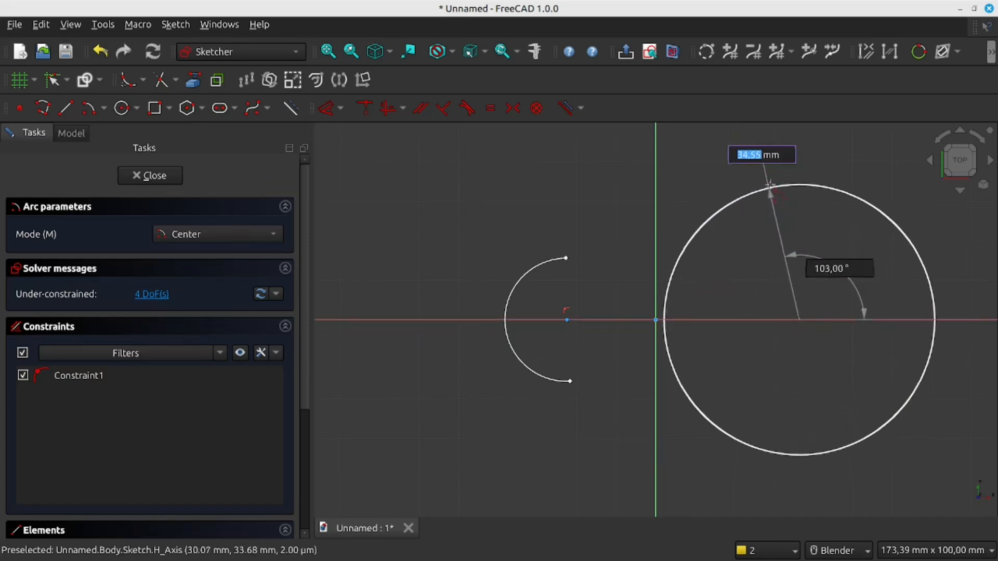
click(793, 172)
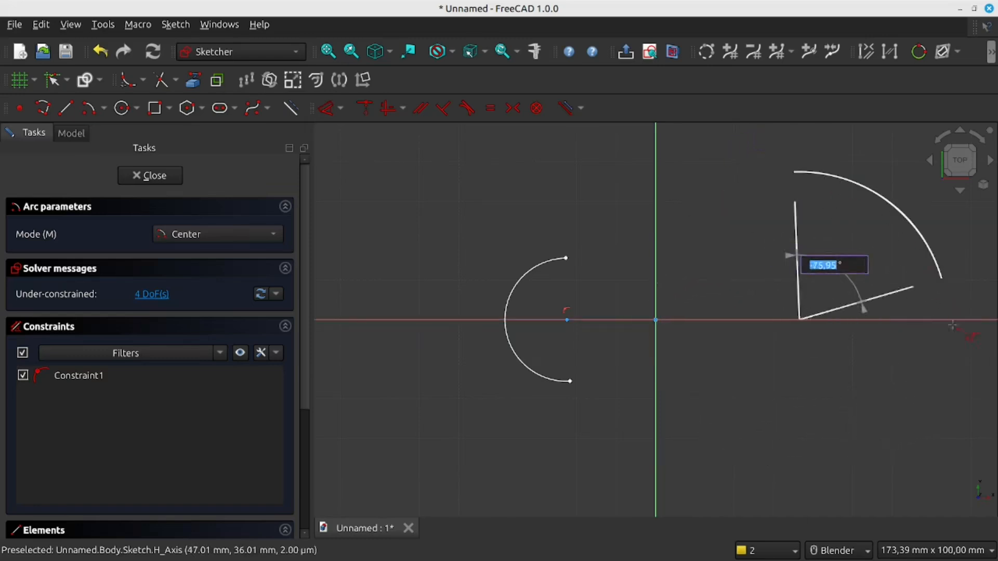
click(799, 490)
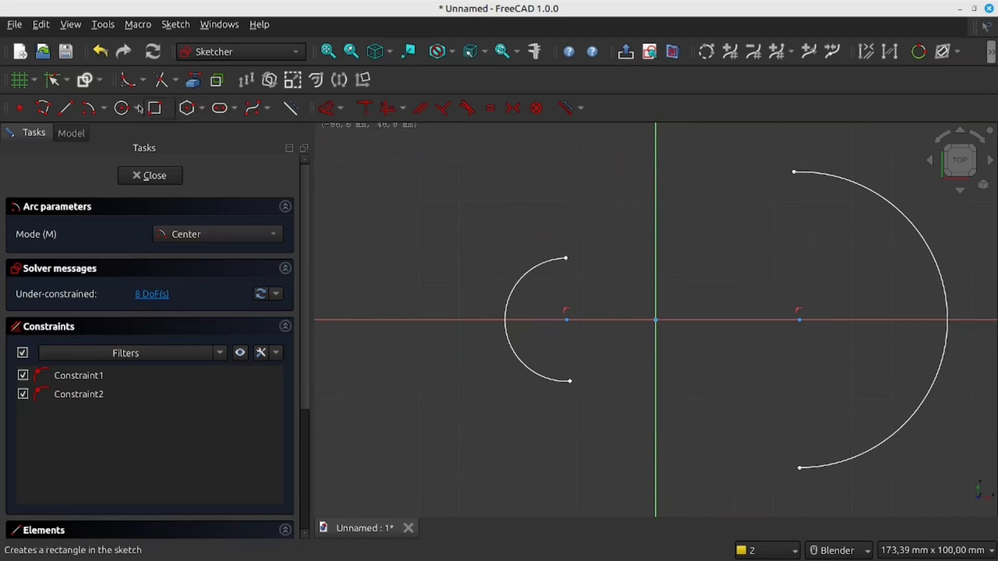
Step: Connect the upper endpoints of the two arcs with a three-point arc that curves inward toward the horizontal axis
click(106, 112)
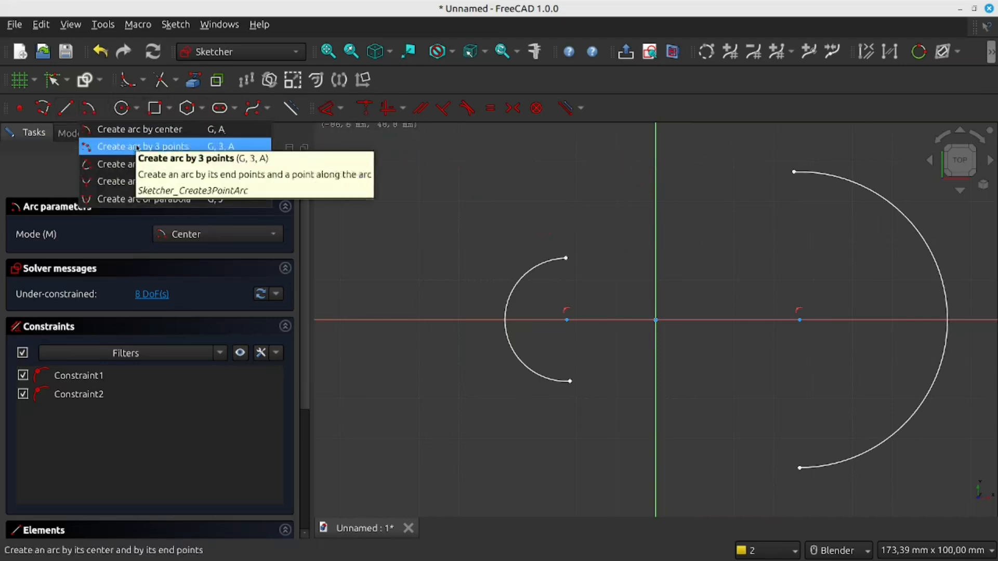
click(114, 150)
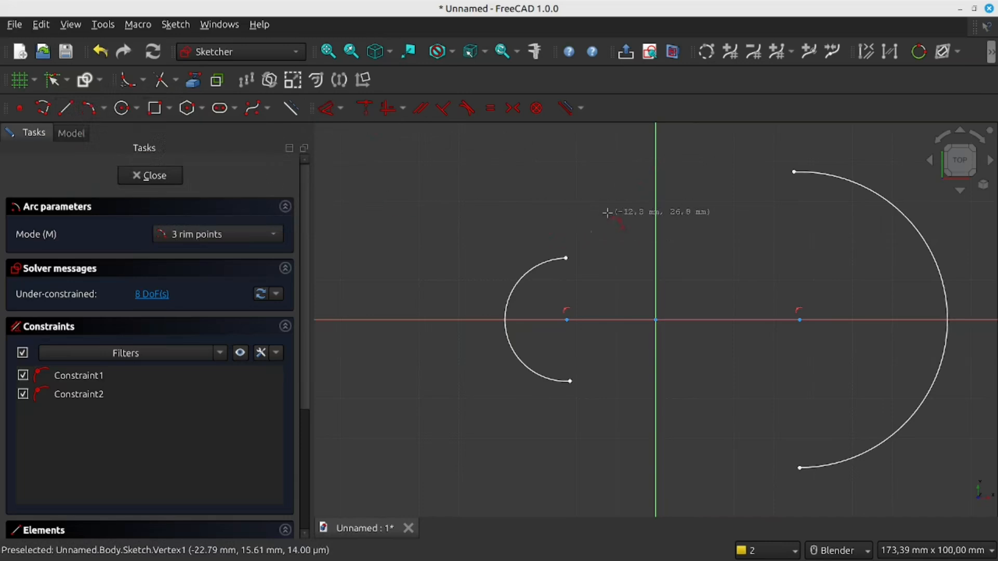
click(568, 256)
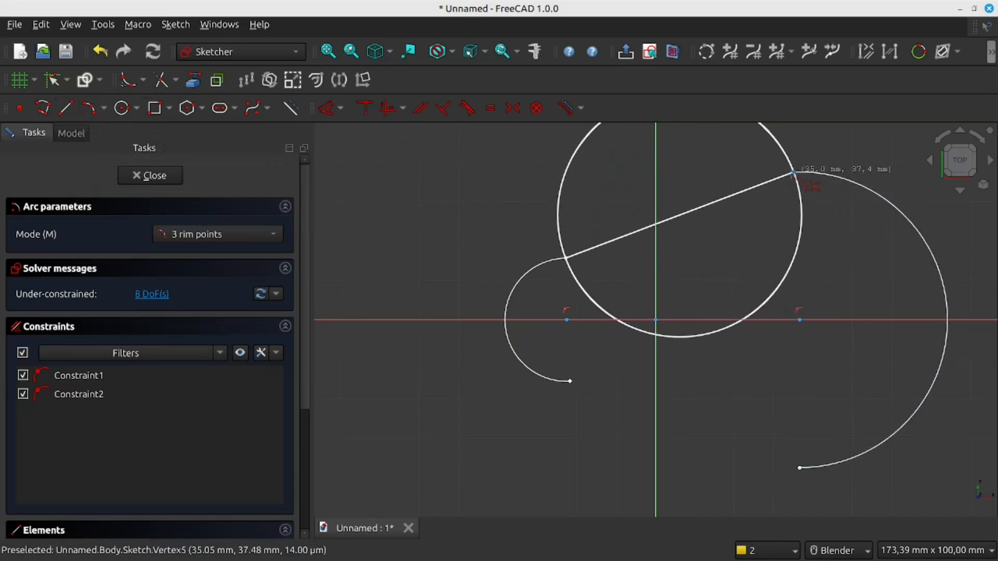
click(793, 171)
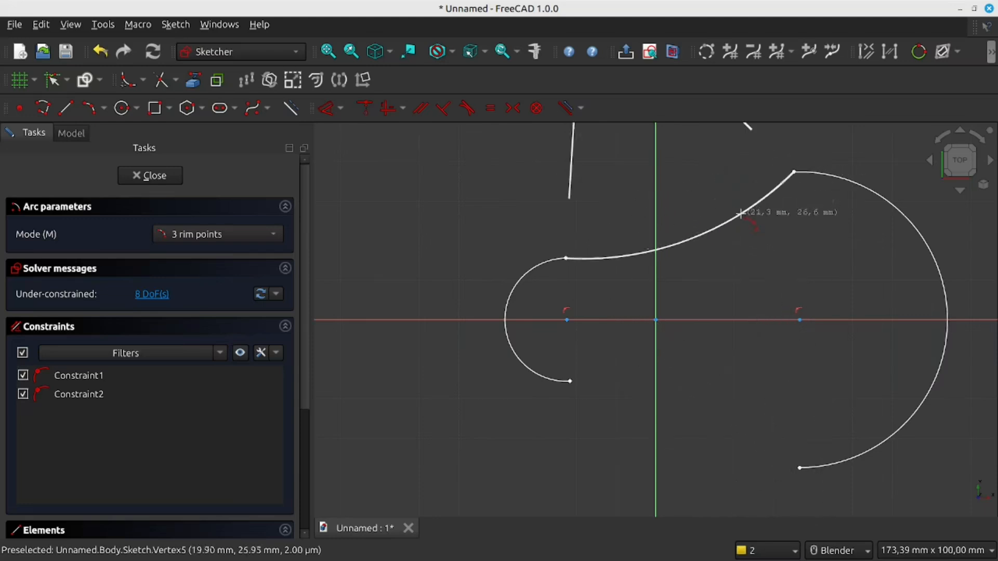
click(743, 219)
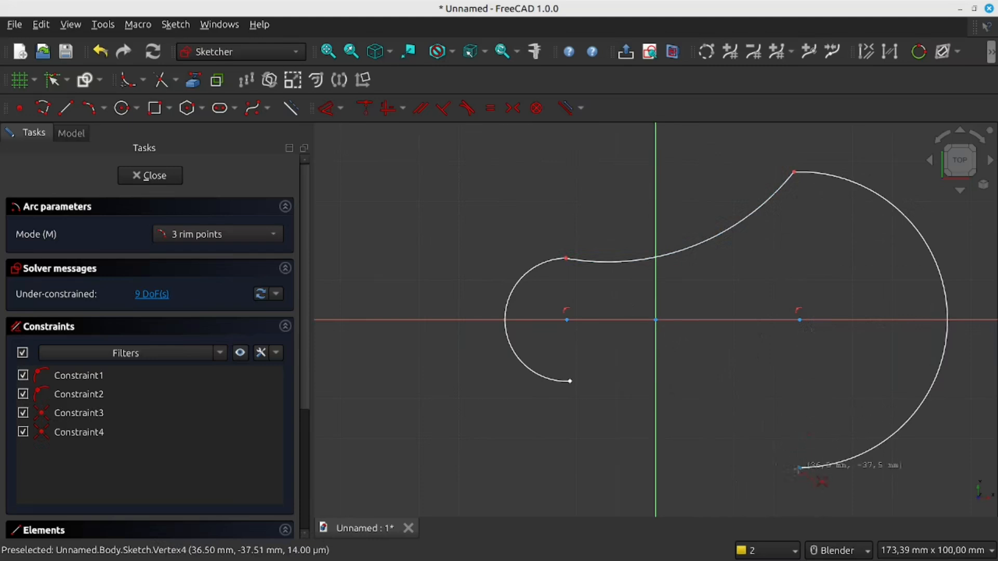
Step: Connect the lower endpoints of the two arcs with an inward-curving three-point arc, and enlarge the small left arc freehand
click(572, 381)
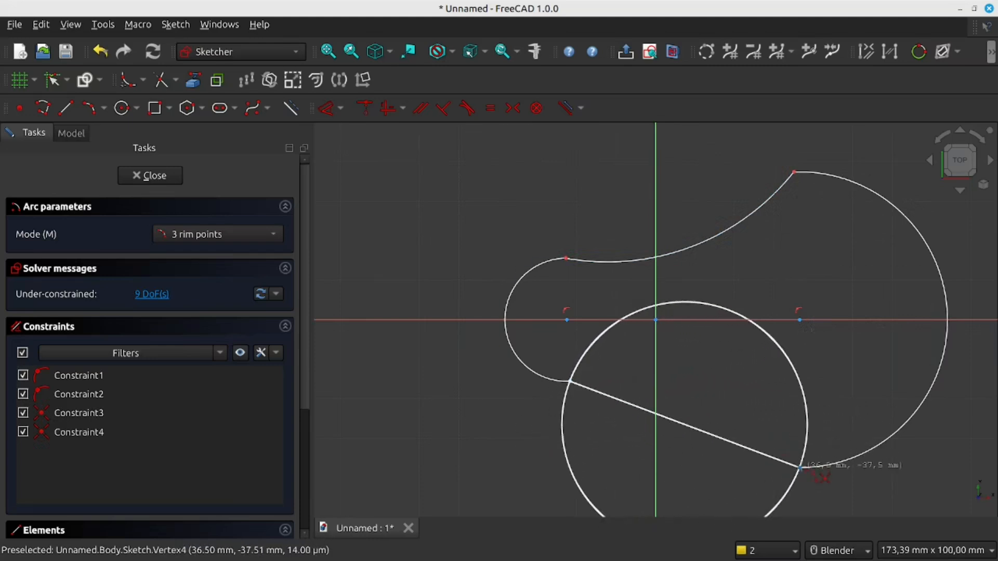
click(801, 468)
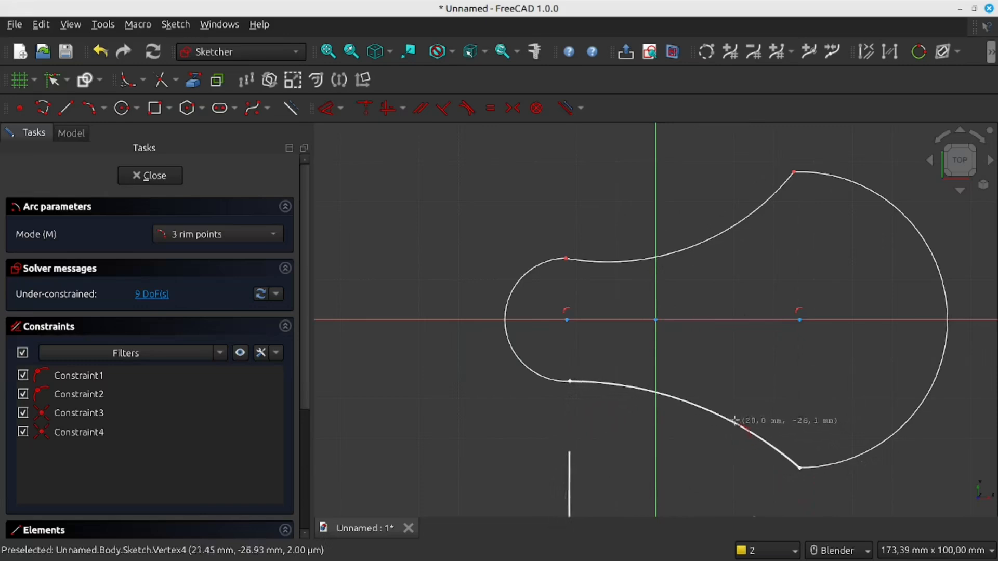
click(730, 411)
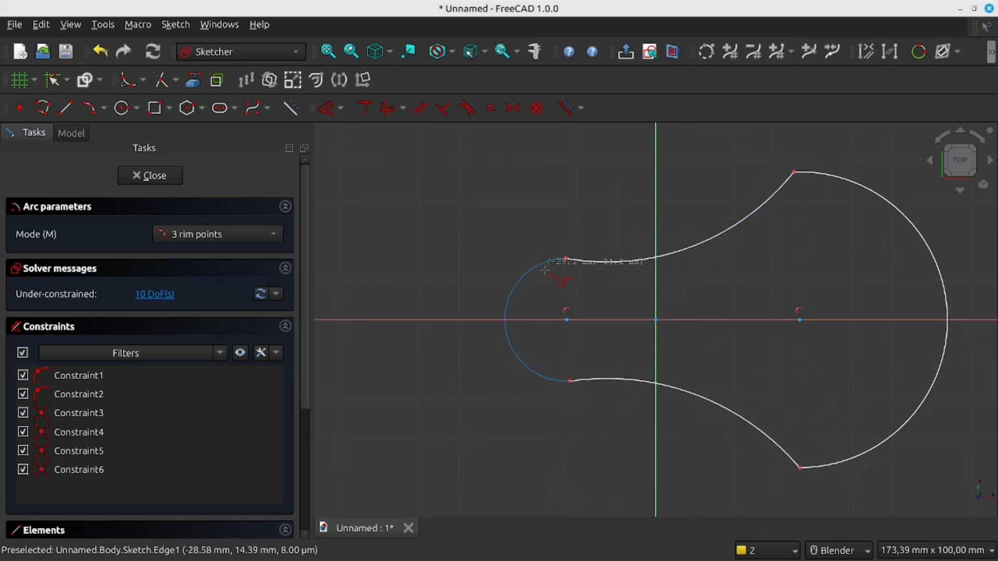
right_click(448, 228)
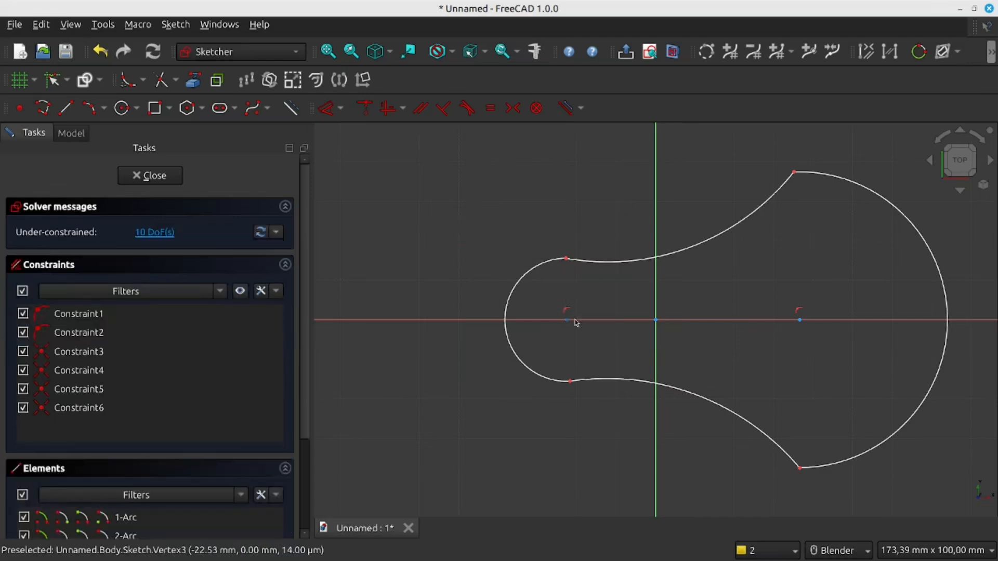
drag(541, 269, 523, 232)
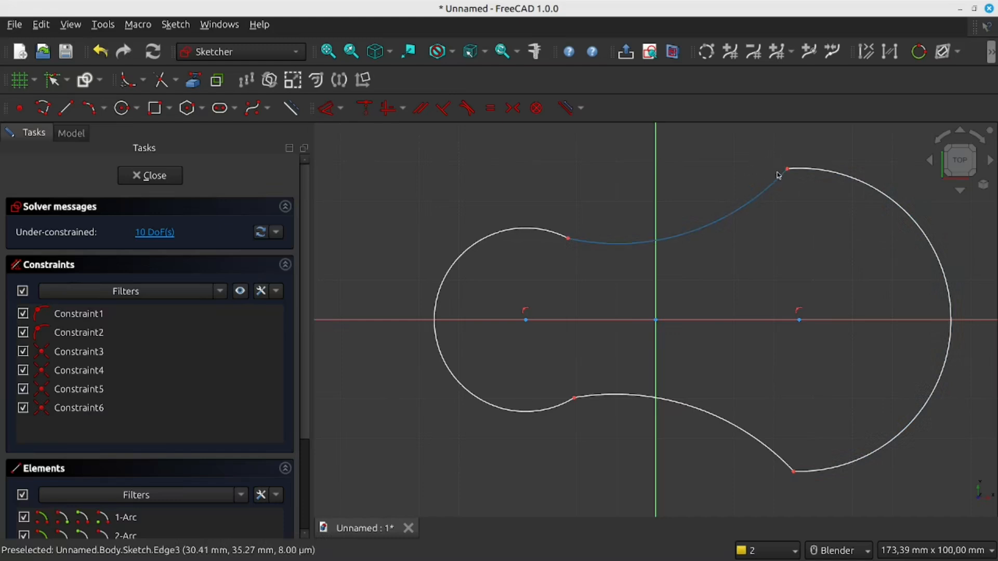
Step: Make the upper and lower connecting arcs tangent to the large right arc
click(468, 110)
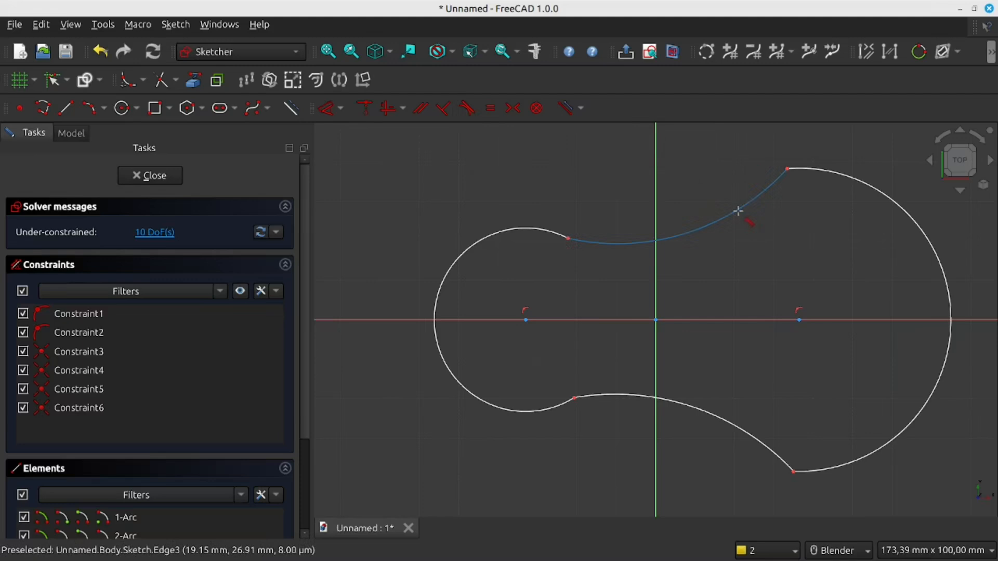
click(738, 211)
click(829, 173)
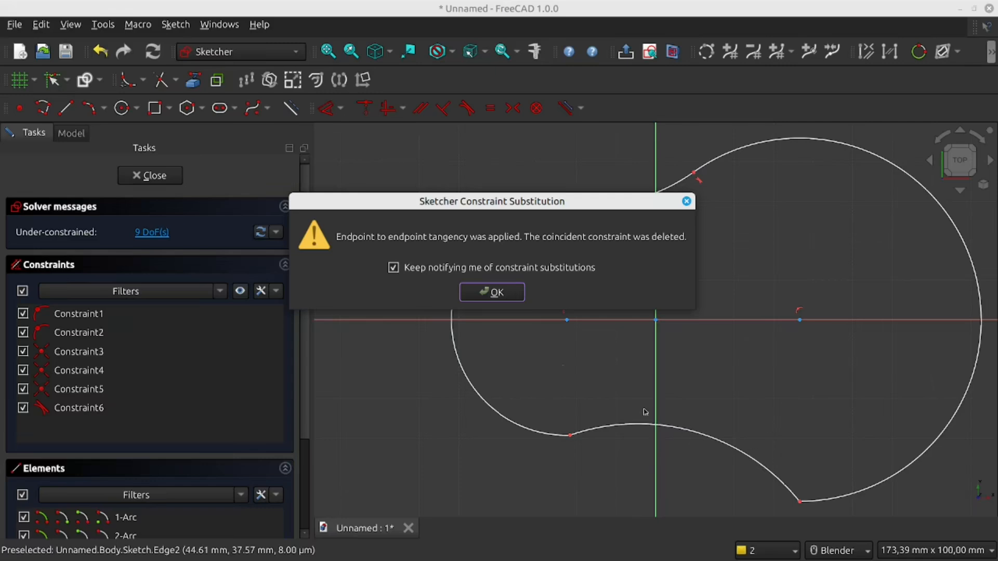
click(493, 293)
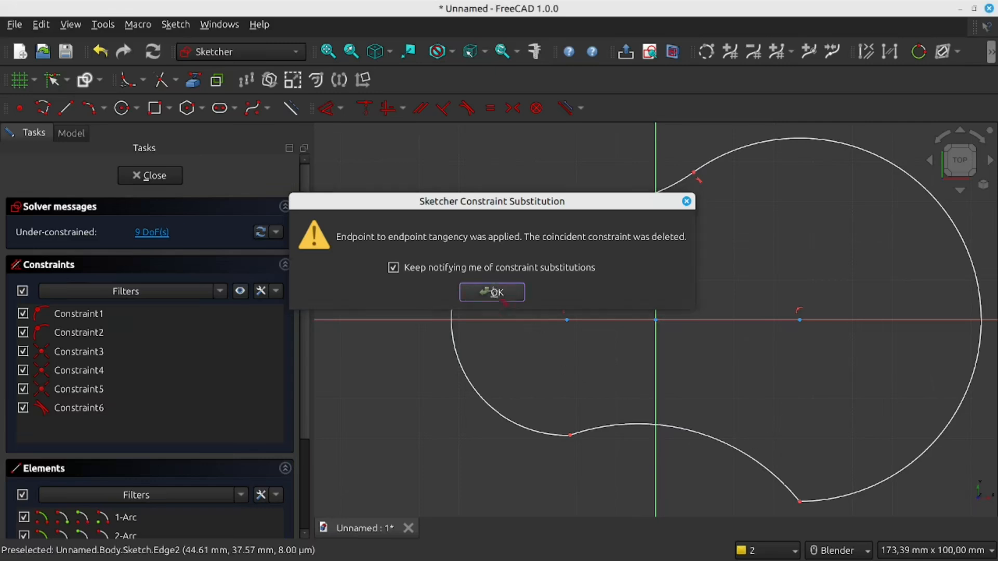
click(744, 458)
click(849, 498)
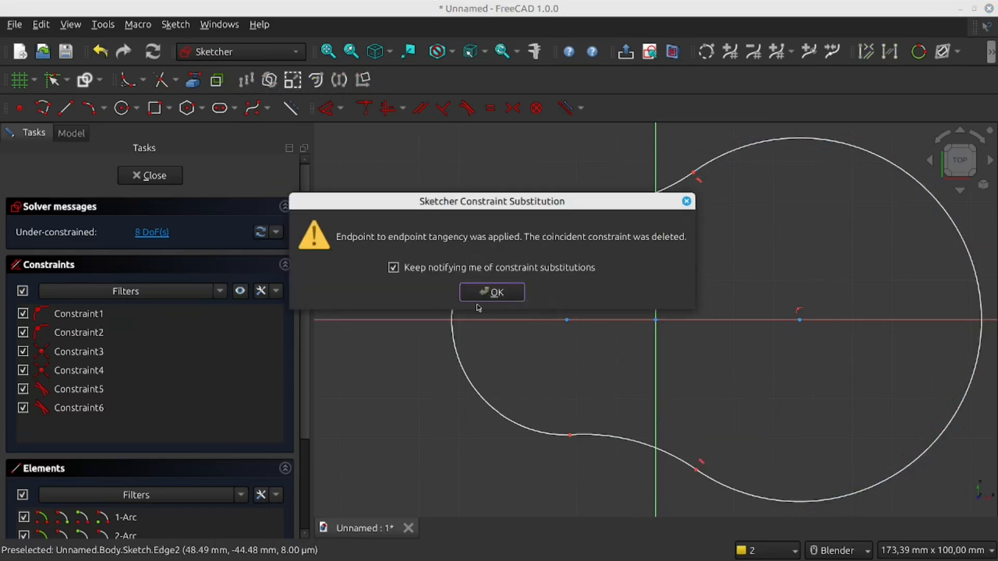
click(491, 292)
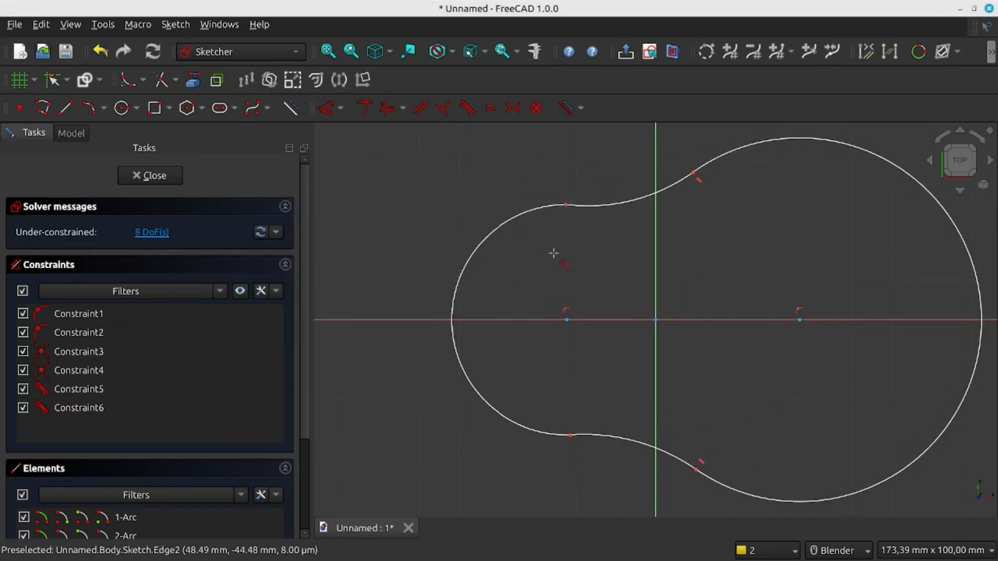
Step: Make the upper and lower connecting arcs tangent to the small left arc
click(593, 205)
click(540, 206)
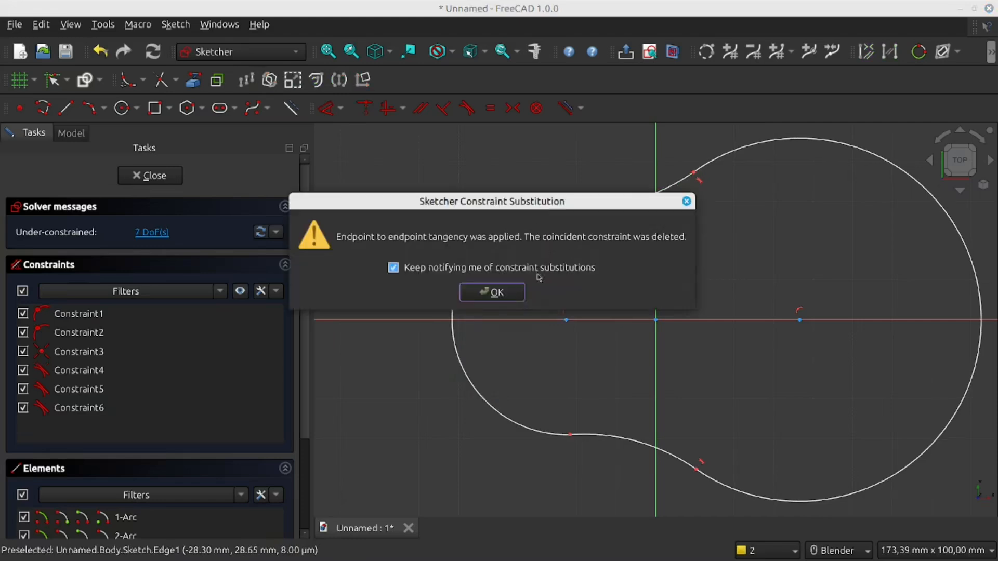
click(492, 290)
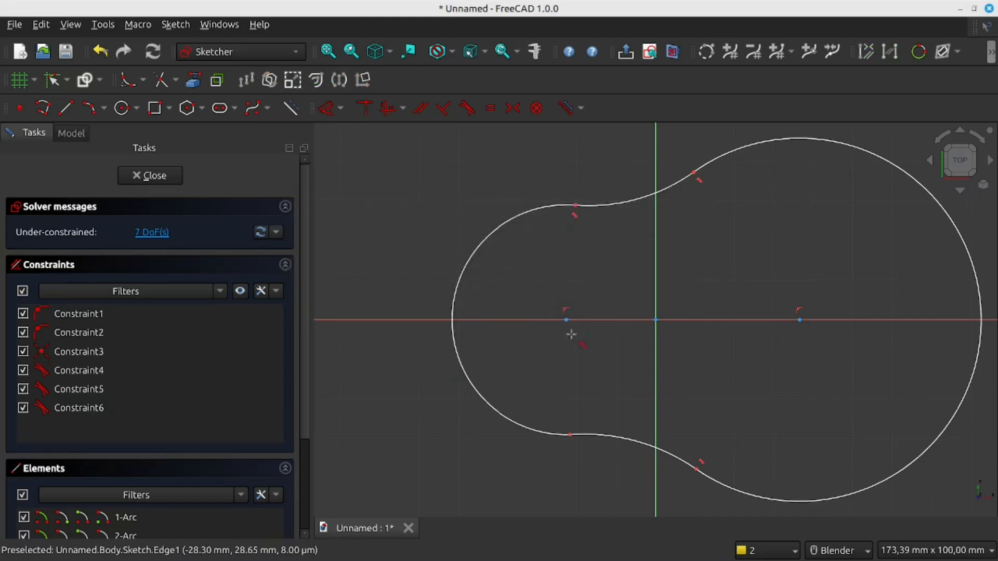
click(619, 439)
click(538, 433)
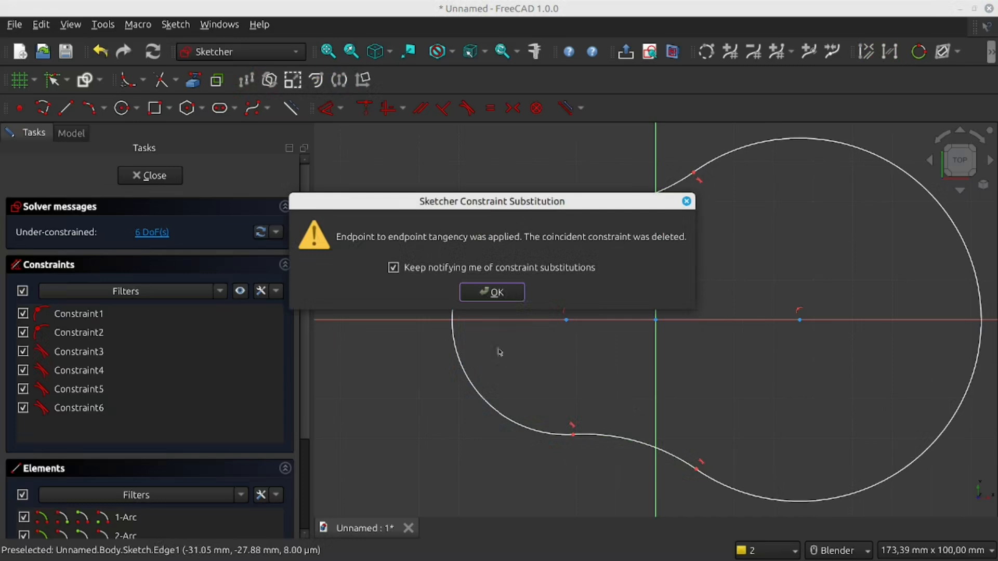
click(493, 291)
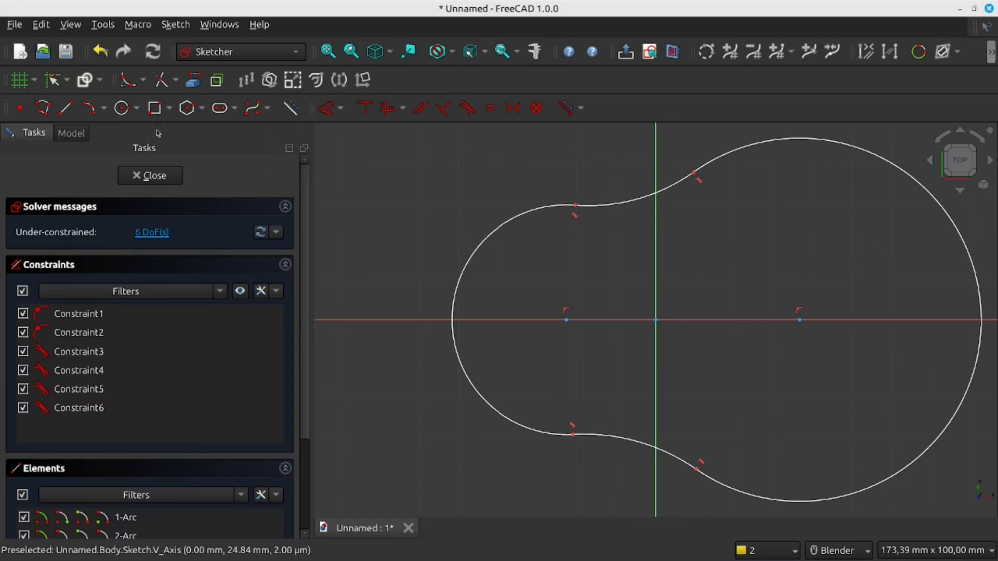
Step: Finish the outline sketch and pad it to a thickness of 5 mm
click(151, 175)
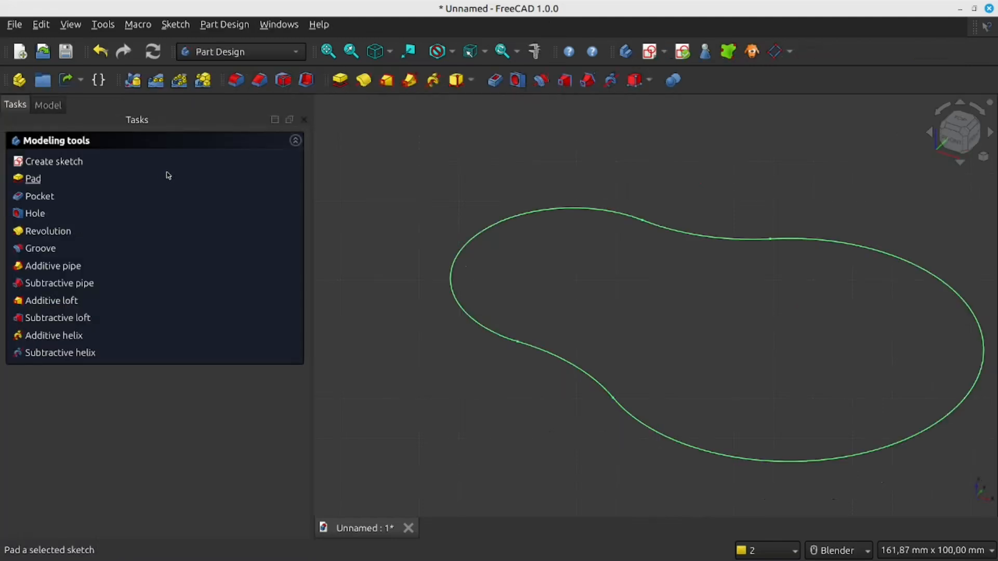
click(33, 179)
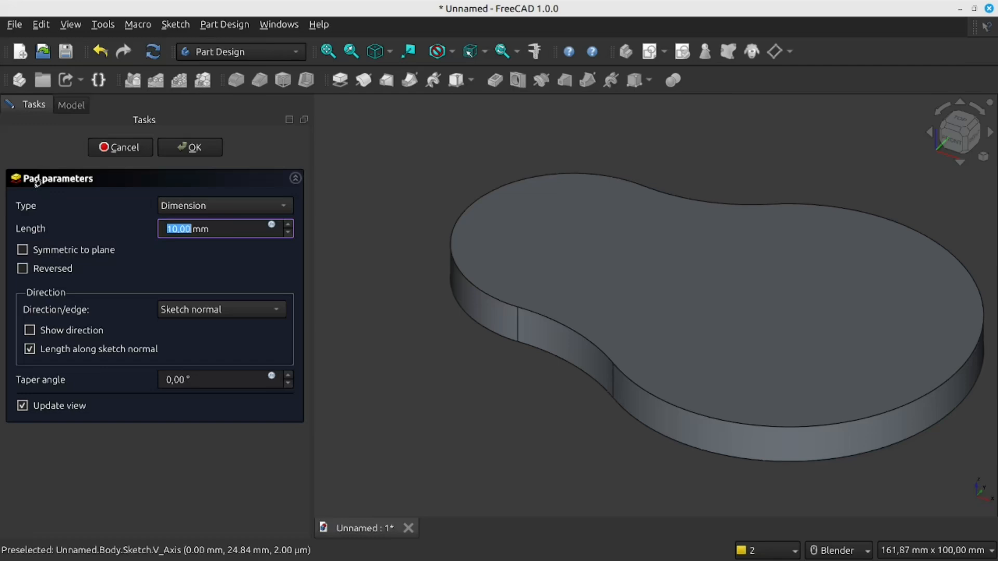
text(5)
click(191, 148)
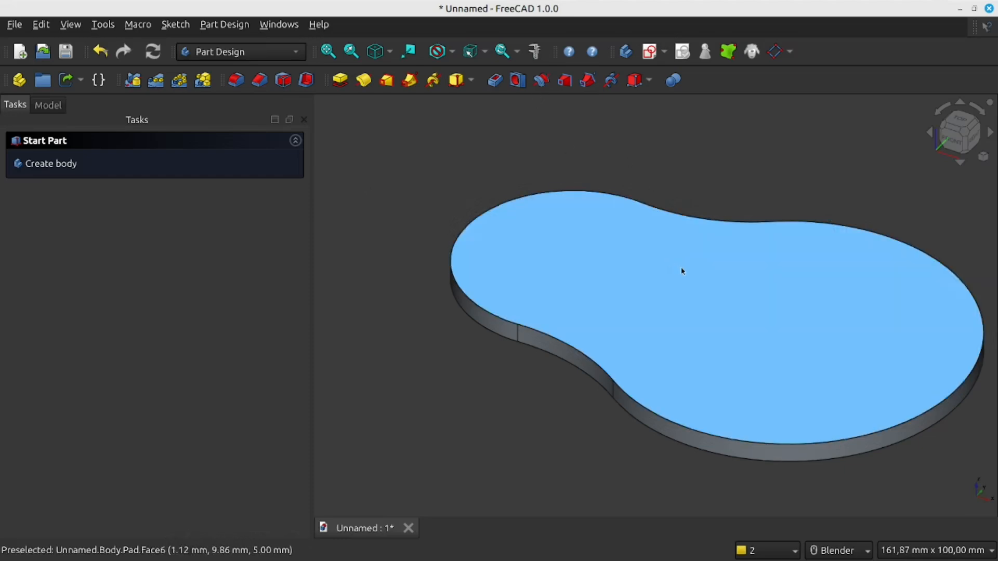
Step: Create a sketch on the plate's top face, switch to the Draft workbench, and close the sketch empty
click(682, 270)
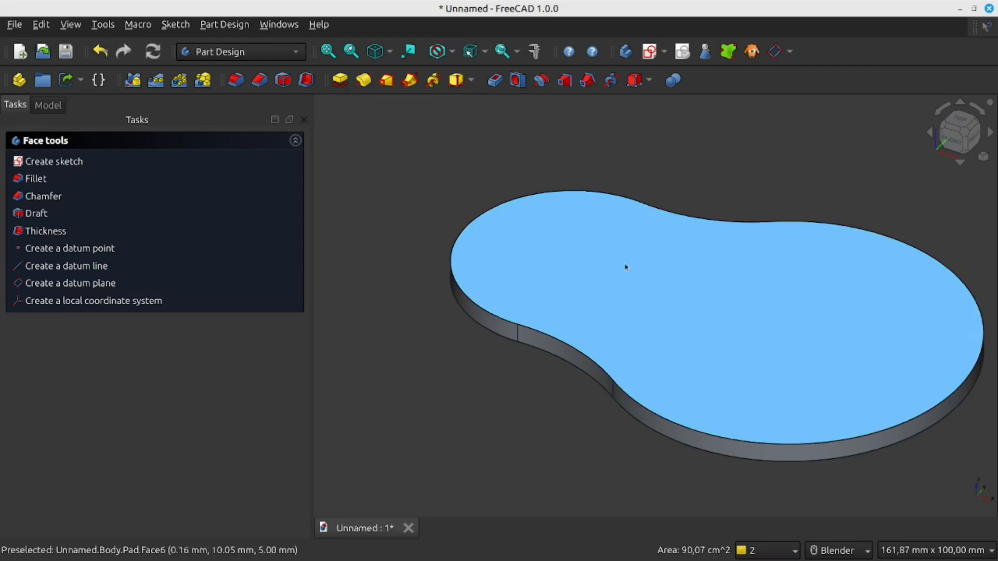
click(54, 162)
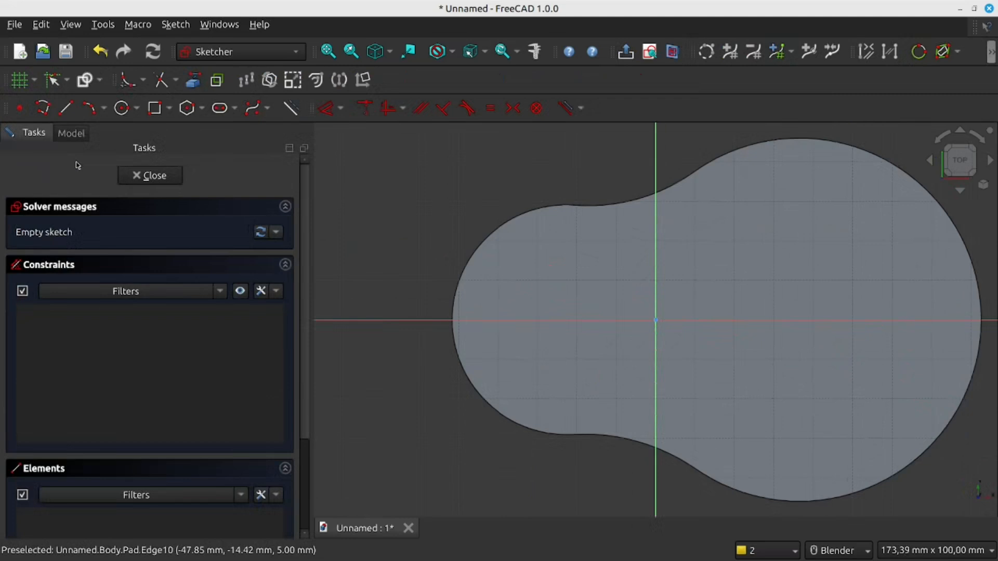
click(294, 52)
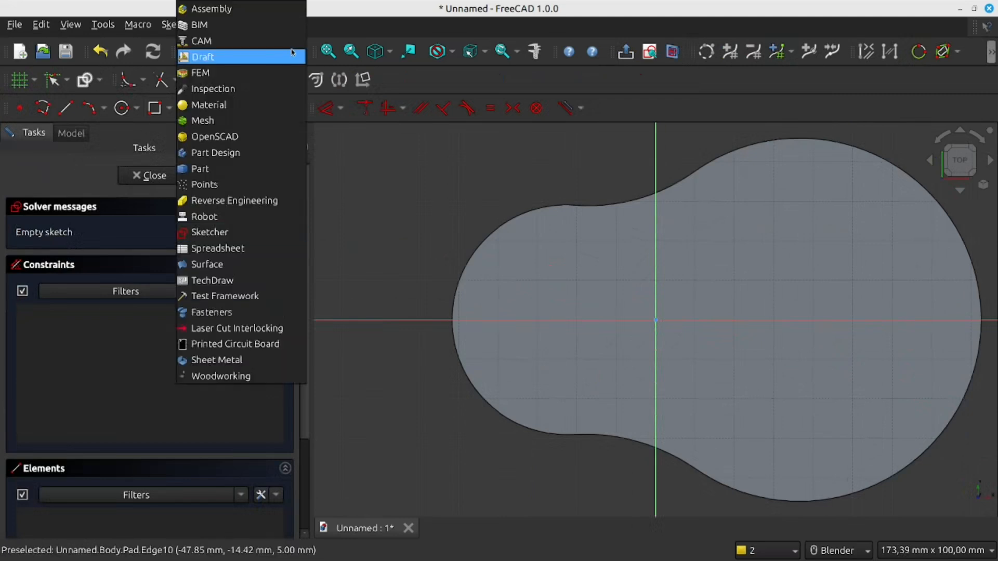
key(Escape)
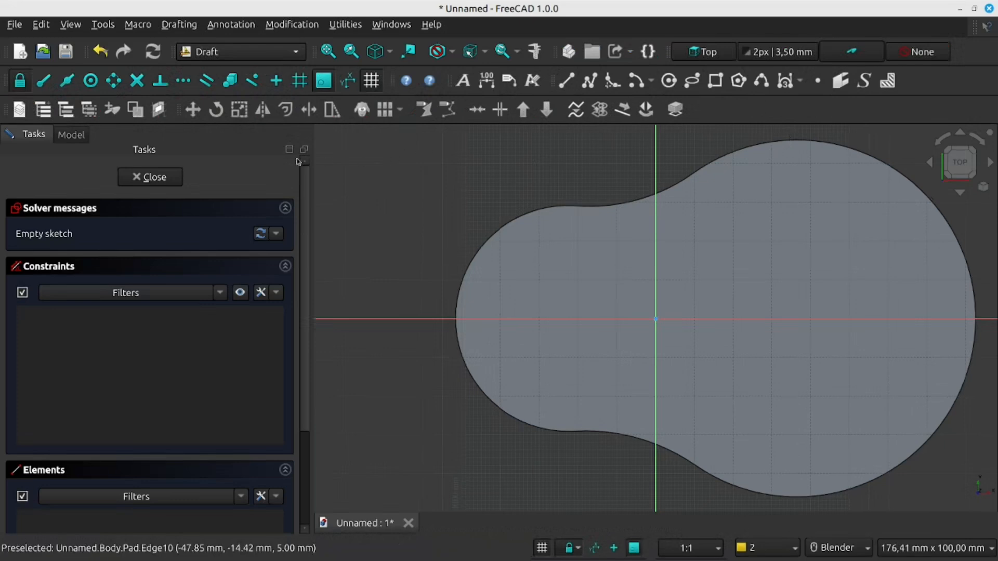
click(865, 81)
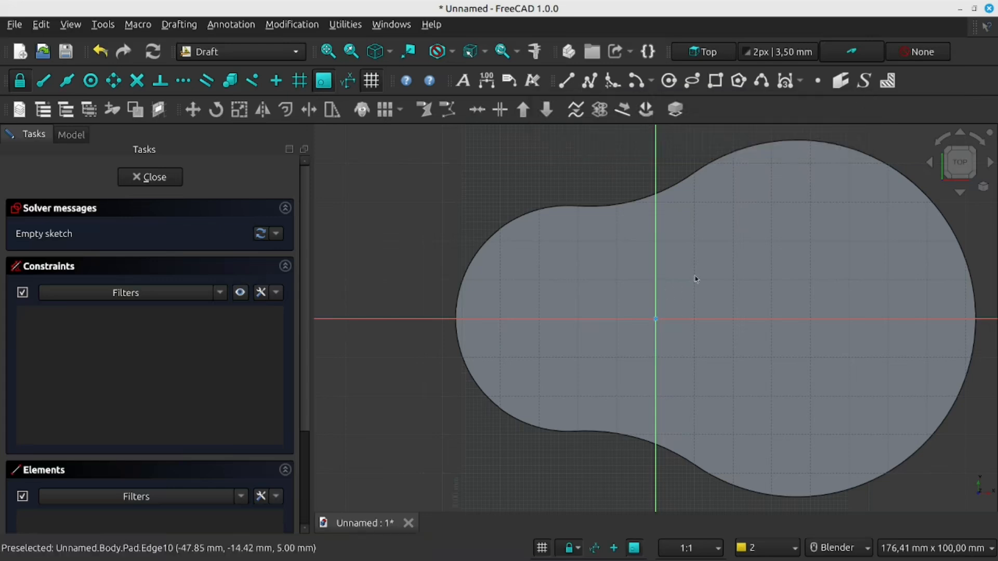
click(163, 183)
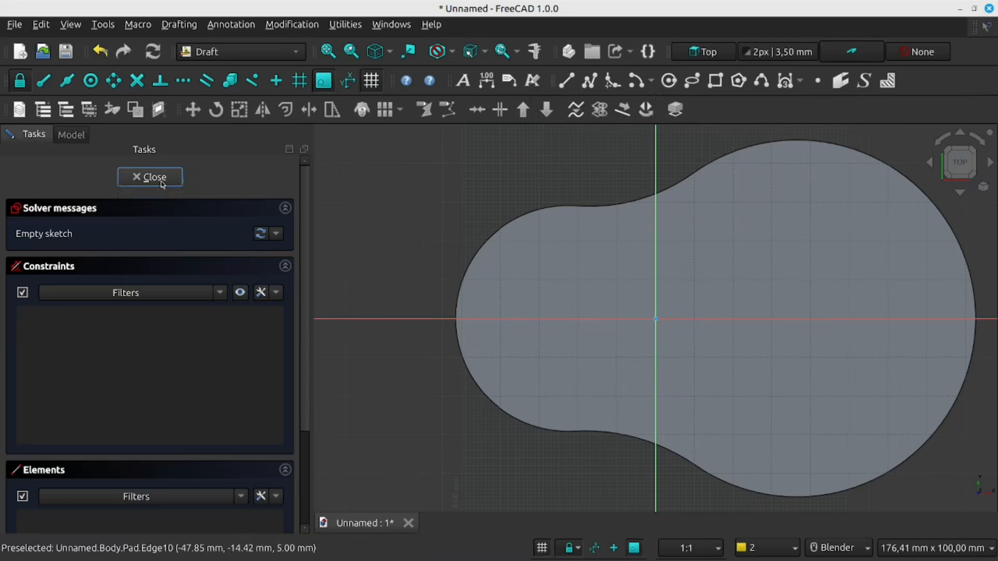
Step: Start a ShapeString with the plate's top face selected and set its text to "FreeCad"
click(764, 291)
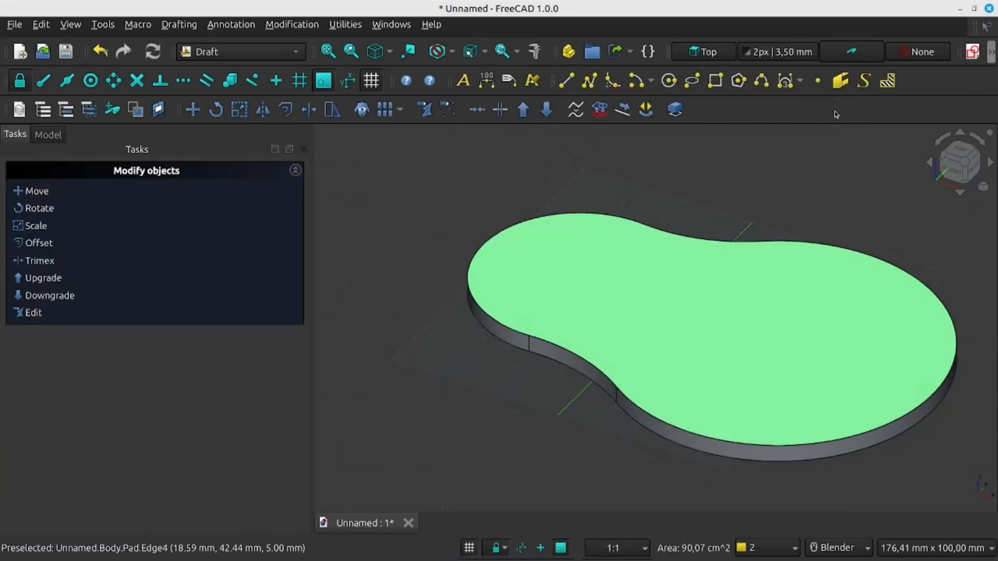
click(866, 80)
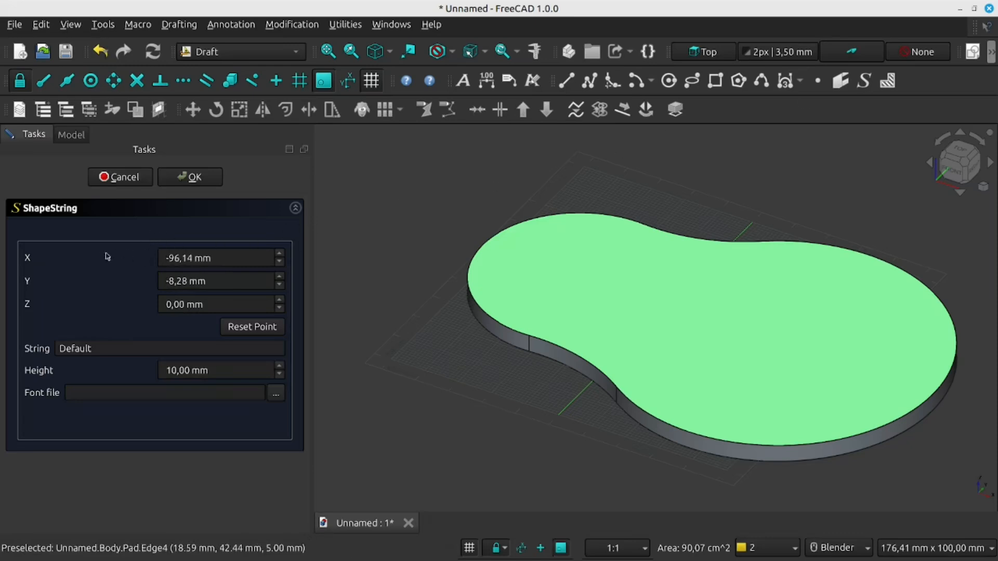
double_click(103, 350)
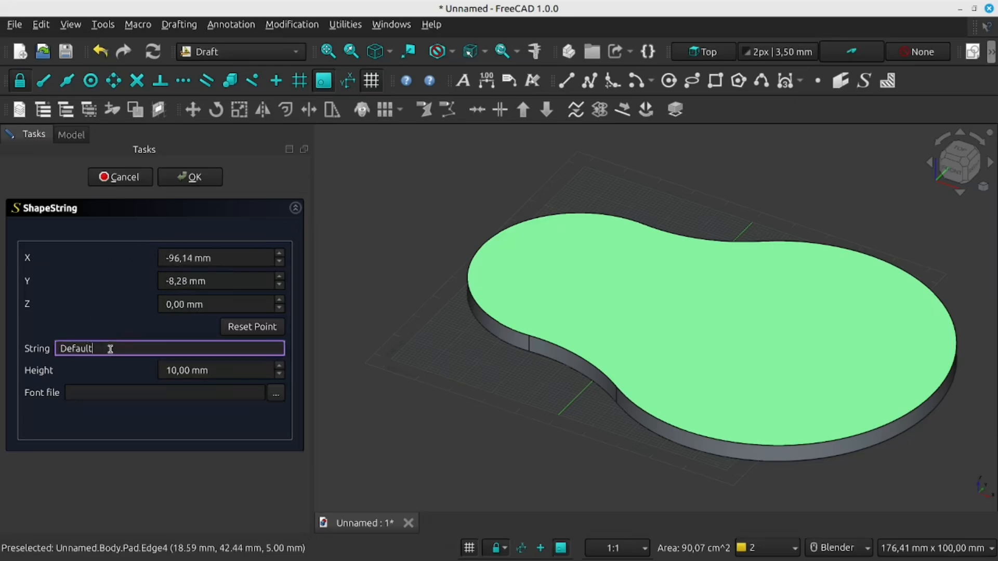
text(FreeCad)
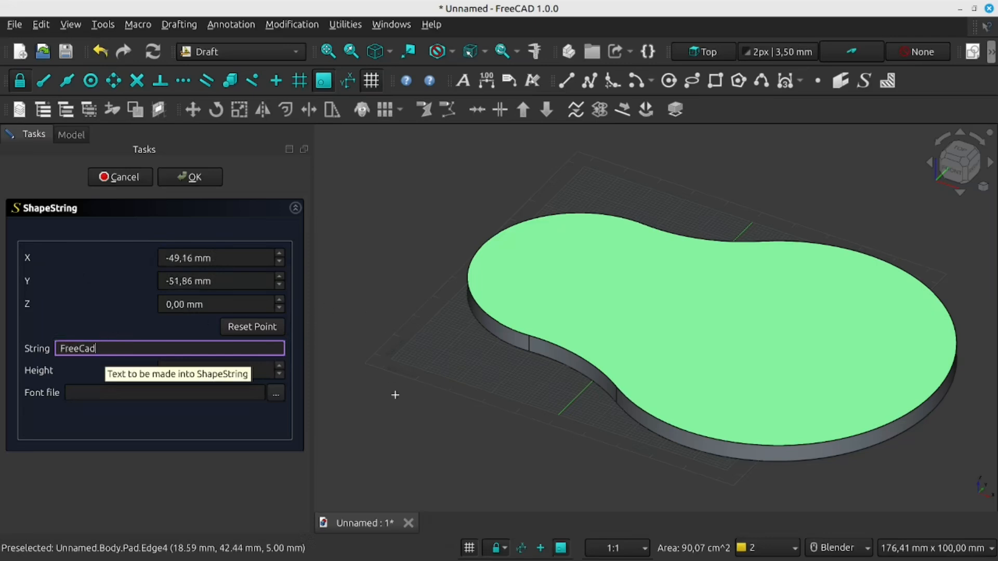
Step: Set the text's font file to RobotoSlab-ExtraBold.ttf from fonts/Roboto_Slab/static and create the ShapeString
click(276, 394)
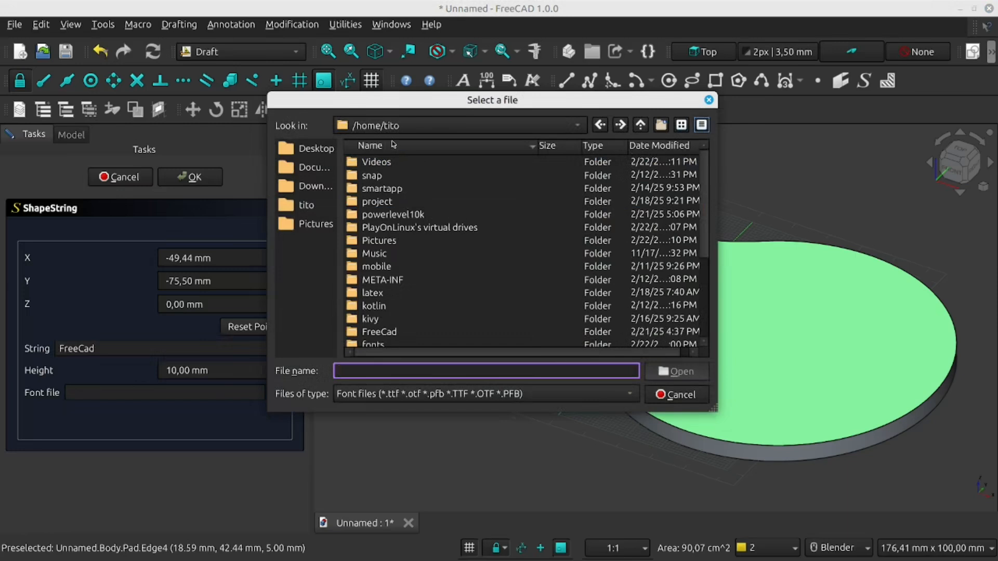
click(323, 193)
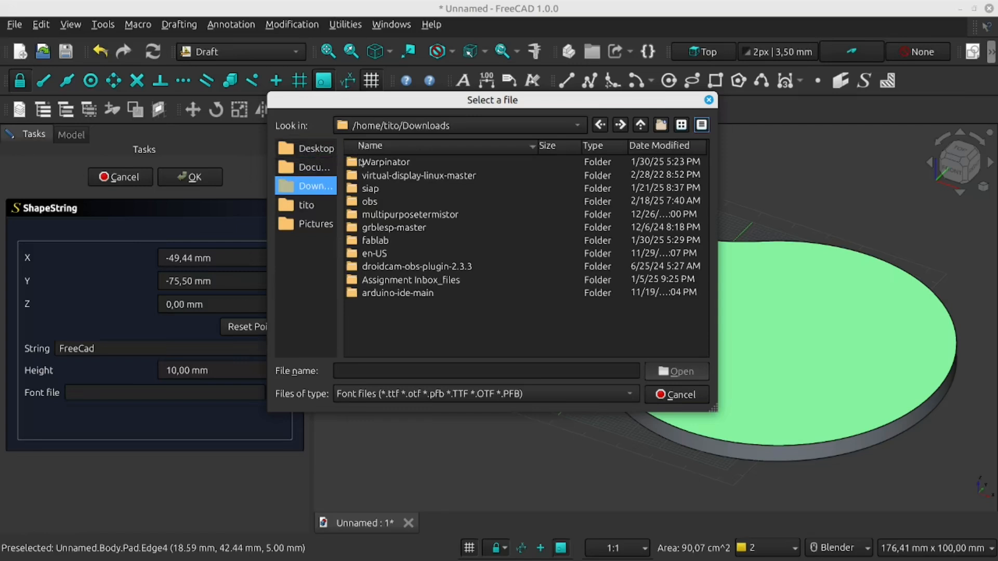
click(307, 205)
click(483, 273)
scroll(481, 272, down, 2)
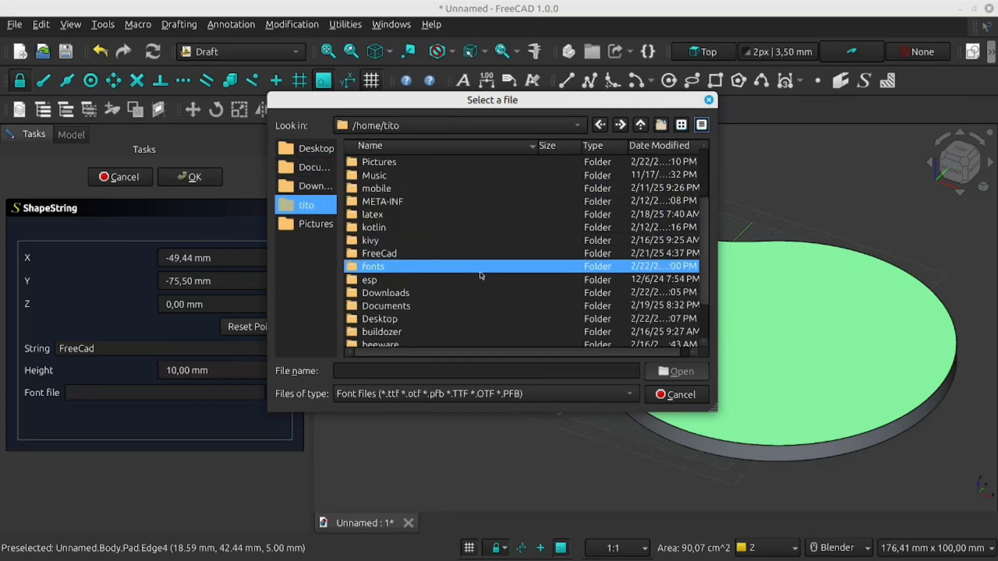
double_click(411, 268)
double_click(397, 166)
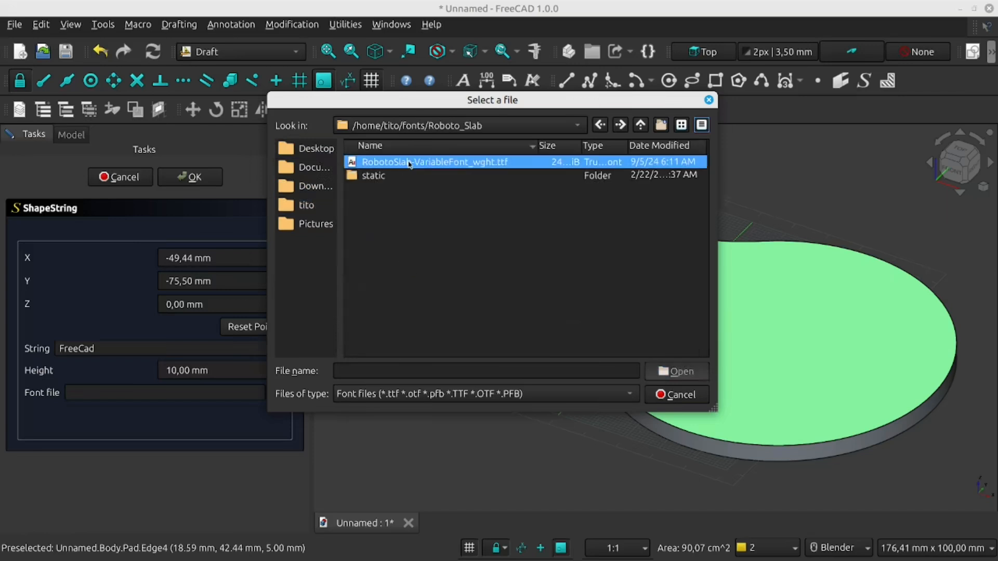
double_click(393, 175)
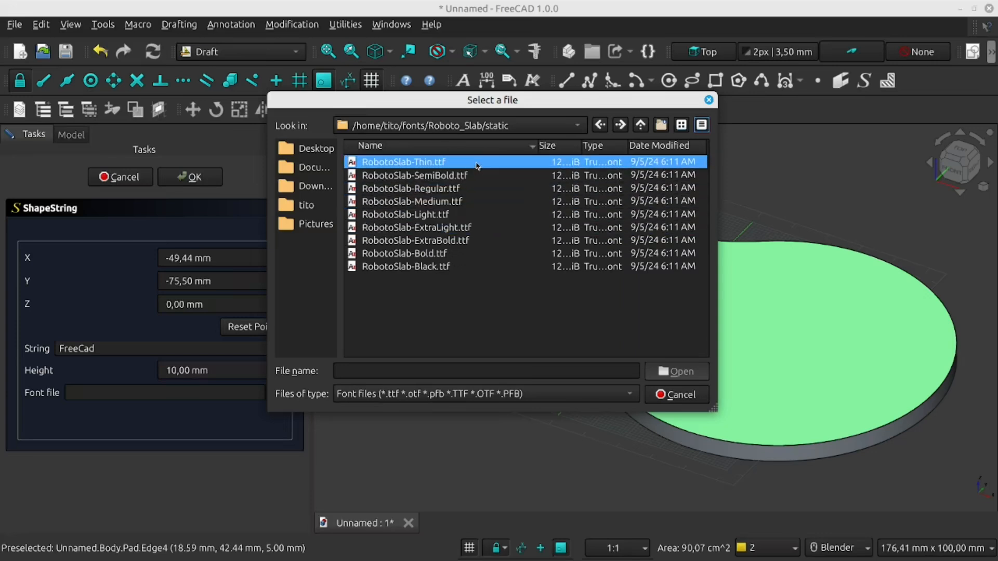
click(475, 242)
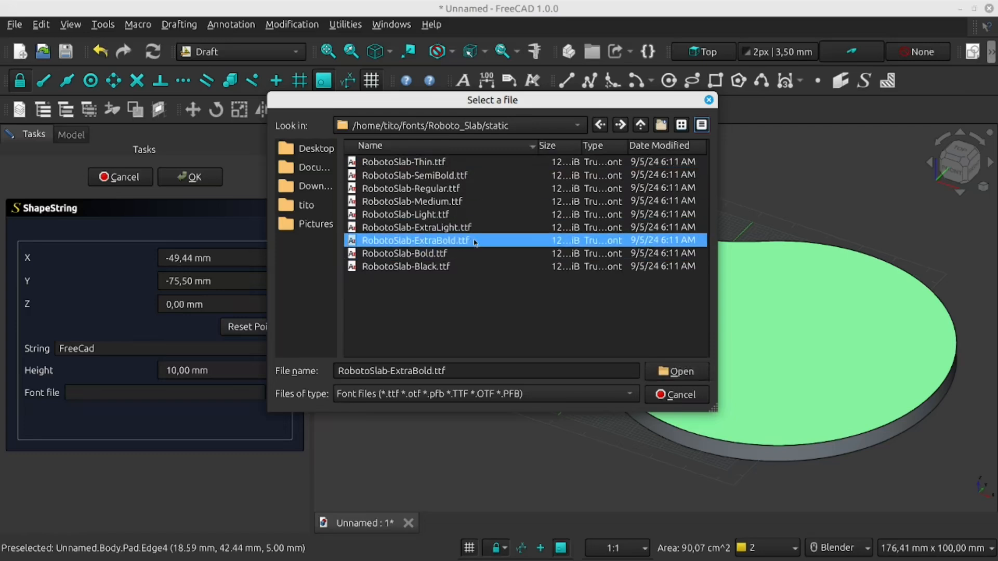
click(686, 375)
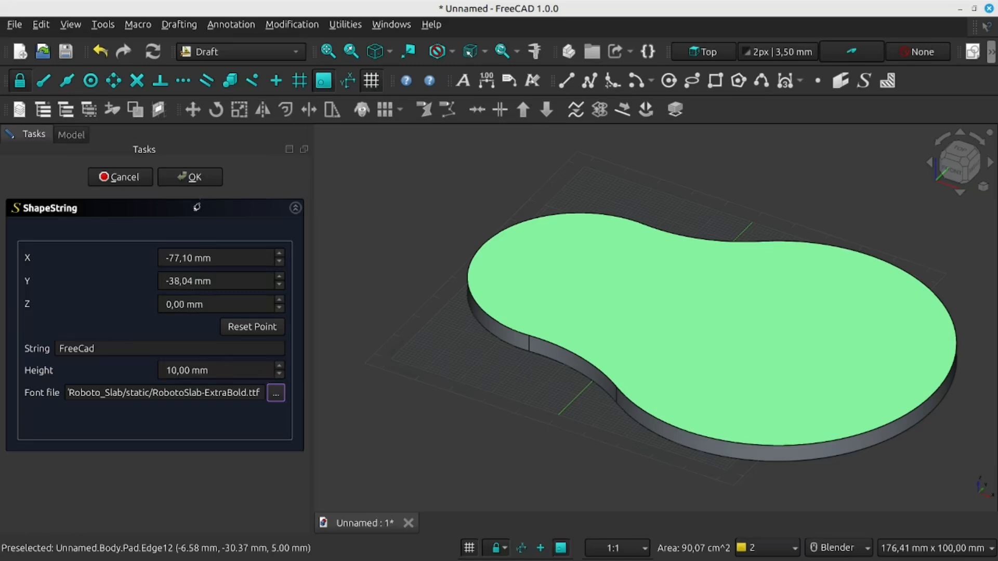
click(201, 178)
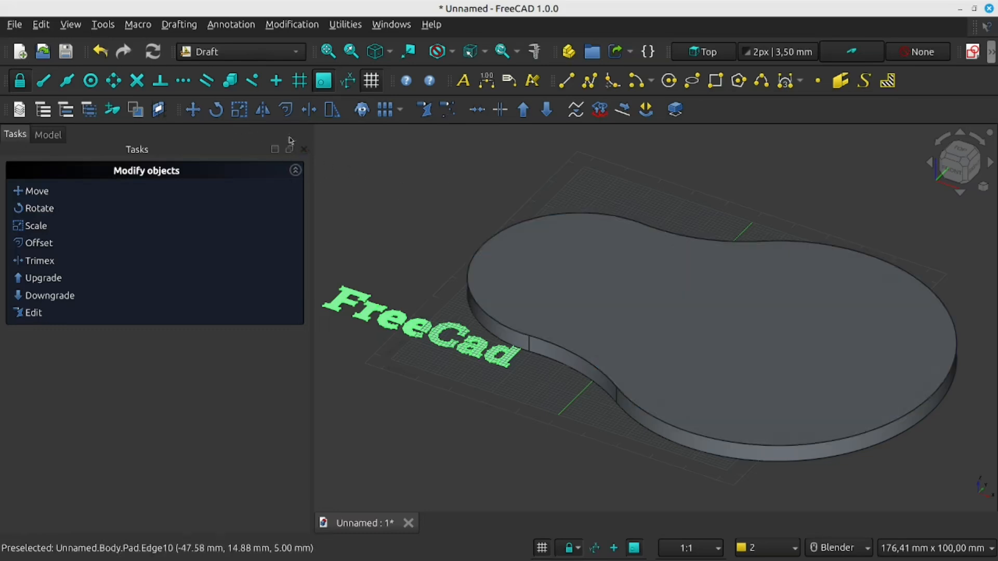
Step: Move the FreeCad text freehand within the plate's outline, to about X -14 mm, Y 7 mm
click(191, 109)
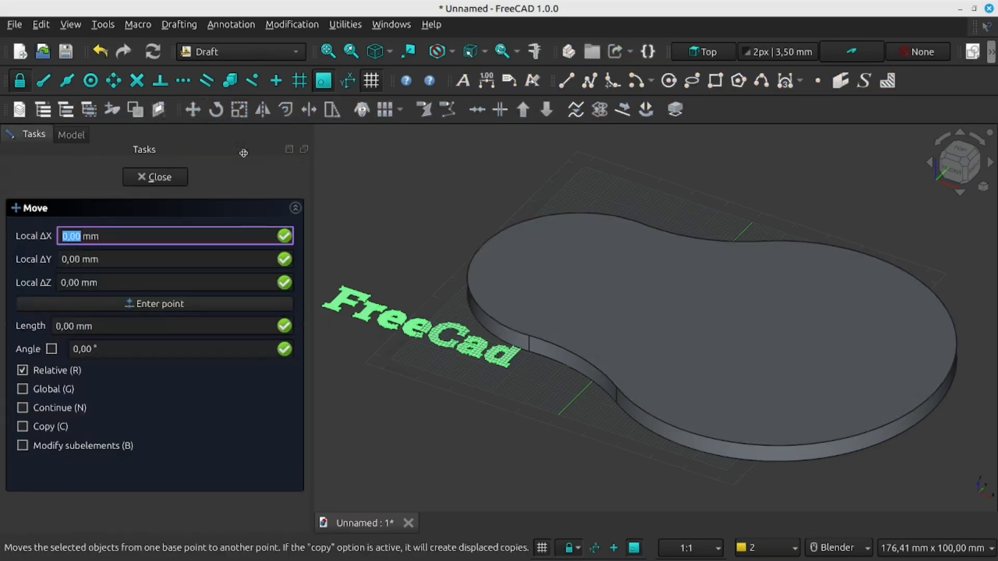
click(393, 321)
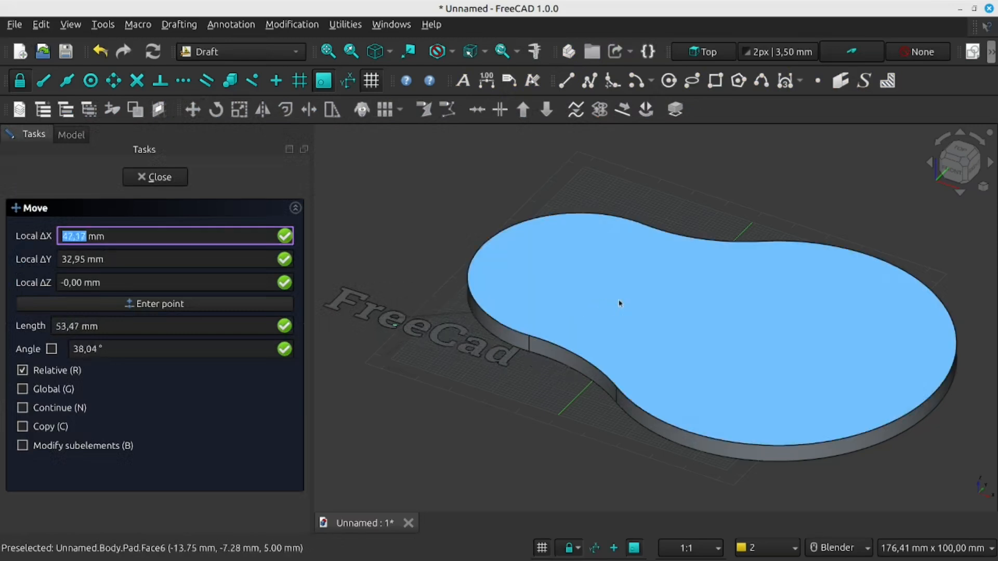
click(687, 304)
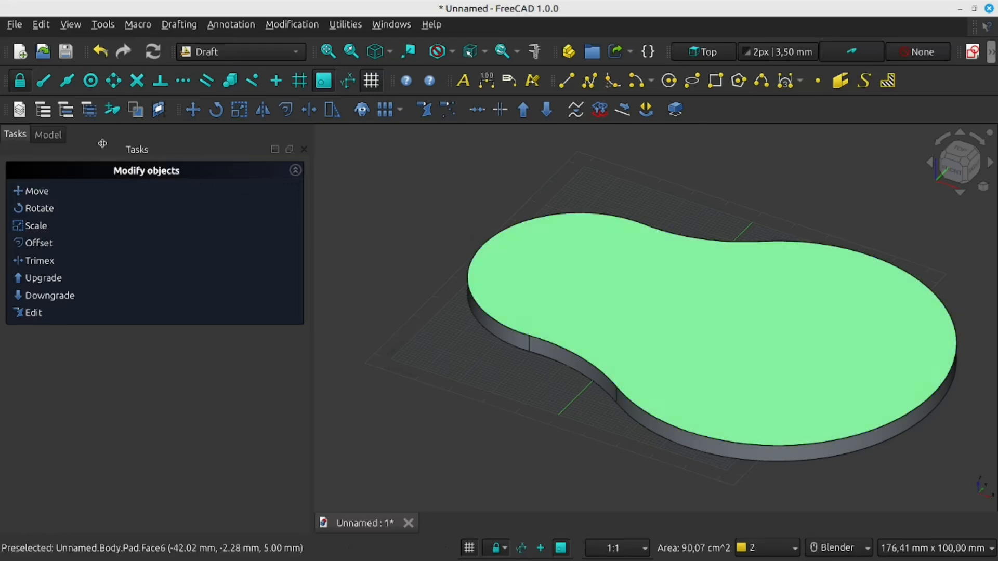
Step: Put the ShapeString inside the plate's Body in the model tree
click(48, 135)
ctrl+click(121, 229)
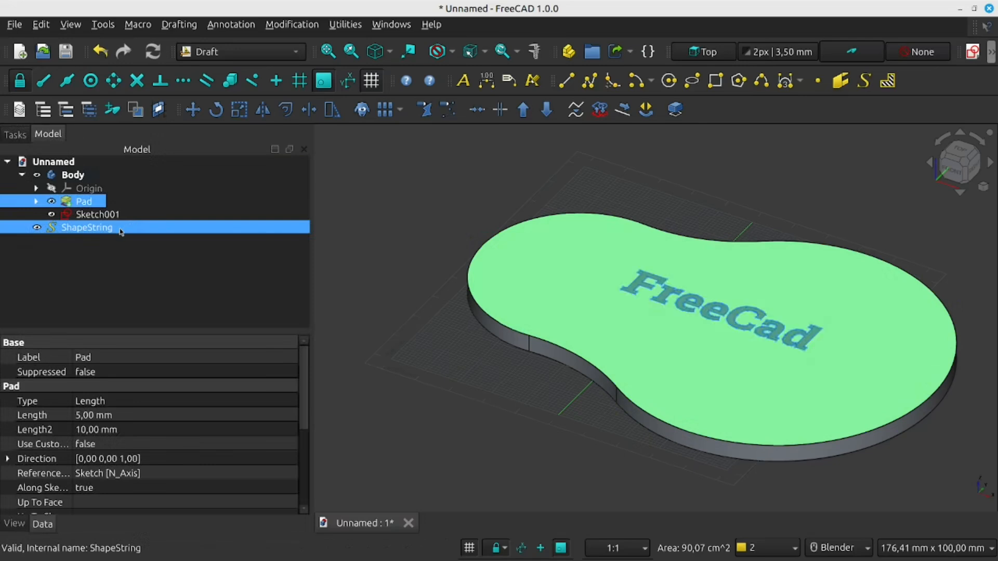
click(105, 229)
drag(95, 226, 120, 214)
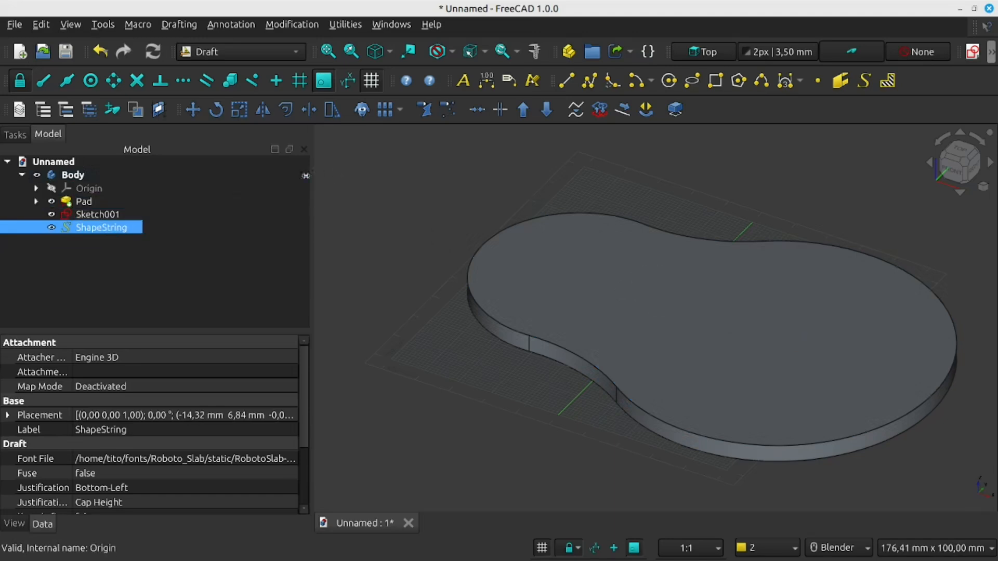
click(20, 136)
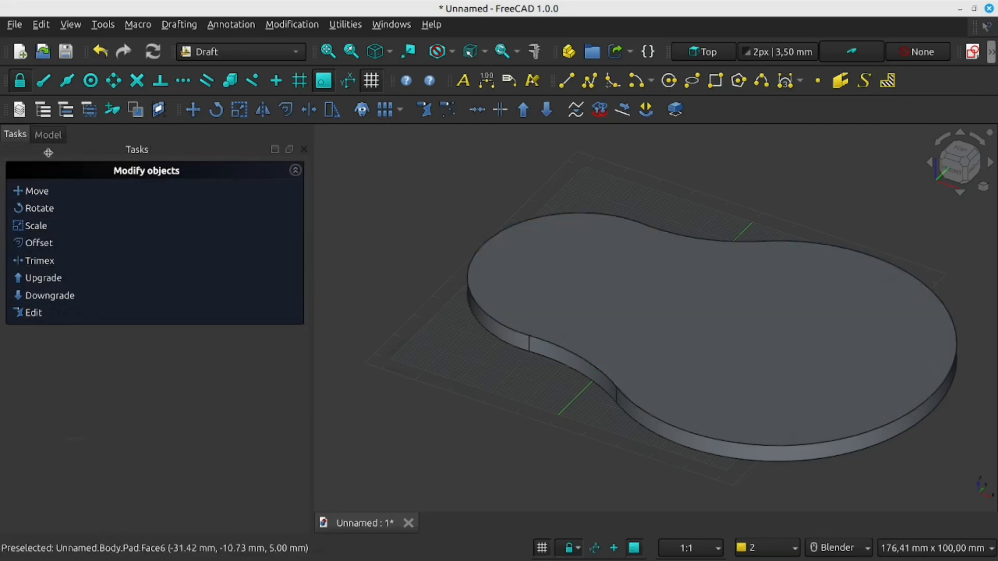
click(47, 135)
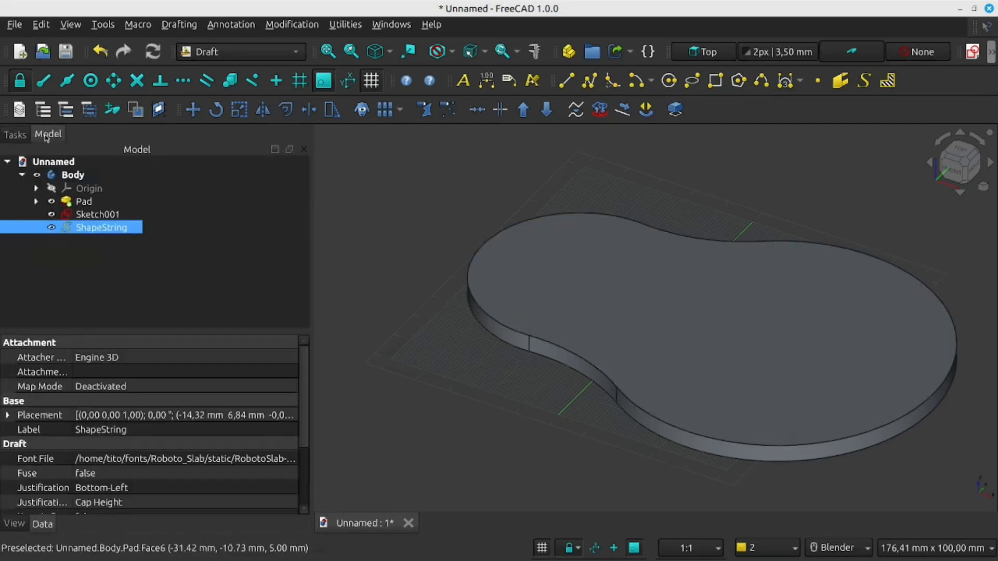
click(104, 228)
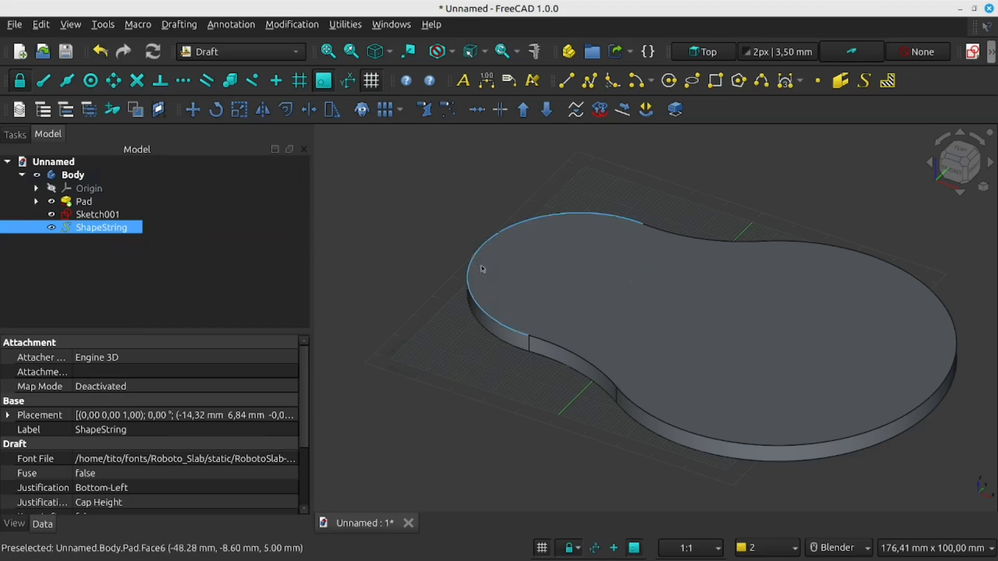
Step: Try to raise the ShapeString onto the plate's top face by setting its placement Z to 5 mm
mouse_move(574, 328)
middle_down()
mouse_move(625, 225)
mouse_move(613, 294)
mouse_move(613, 285)
middle_up()
ctrl+click(139, 218)
click(127, 229)
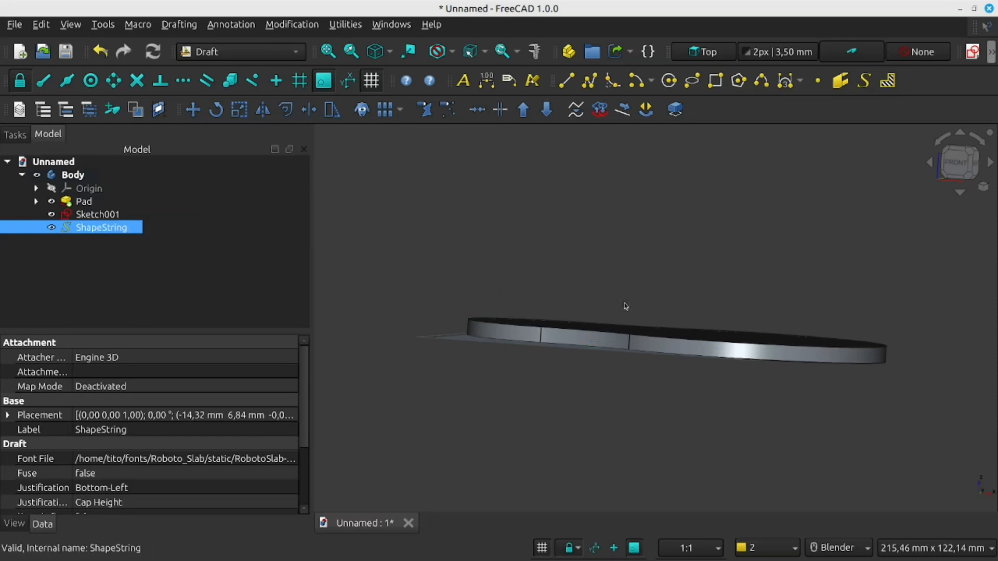
ctrl+click(259, 214)
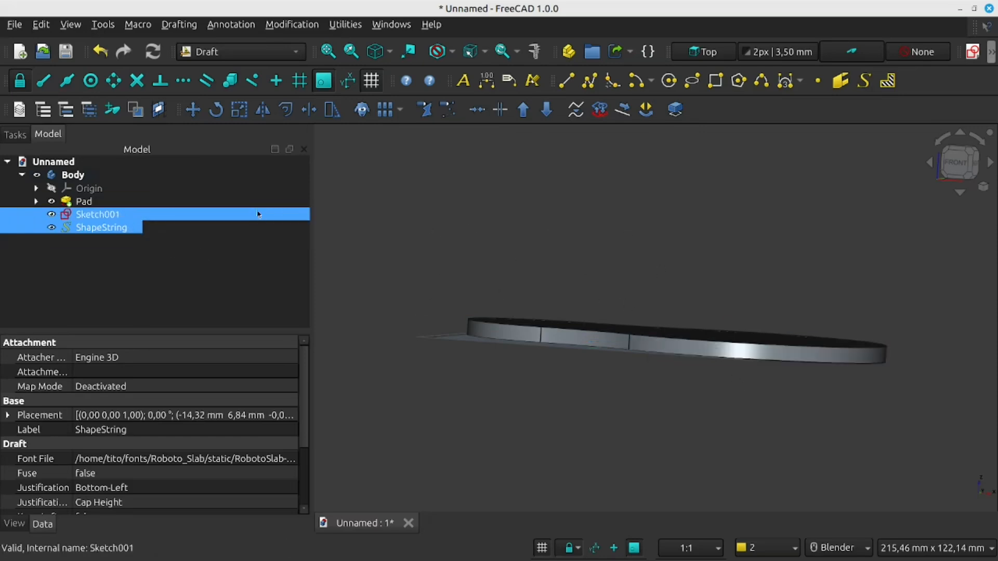
click(198, 227)
right_click(105, 229)
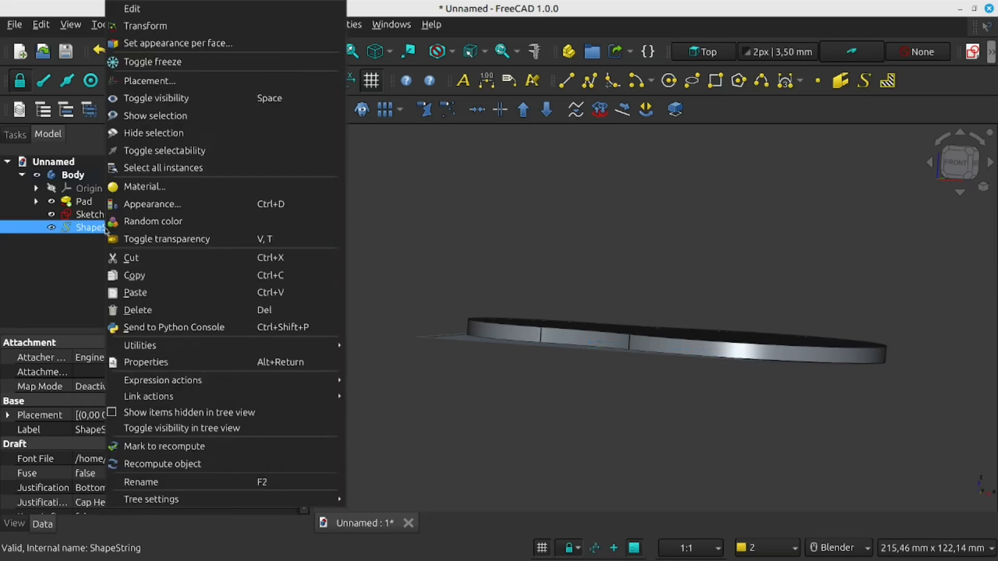
click(168, 83)
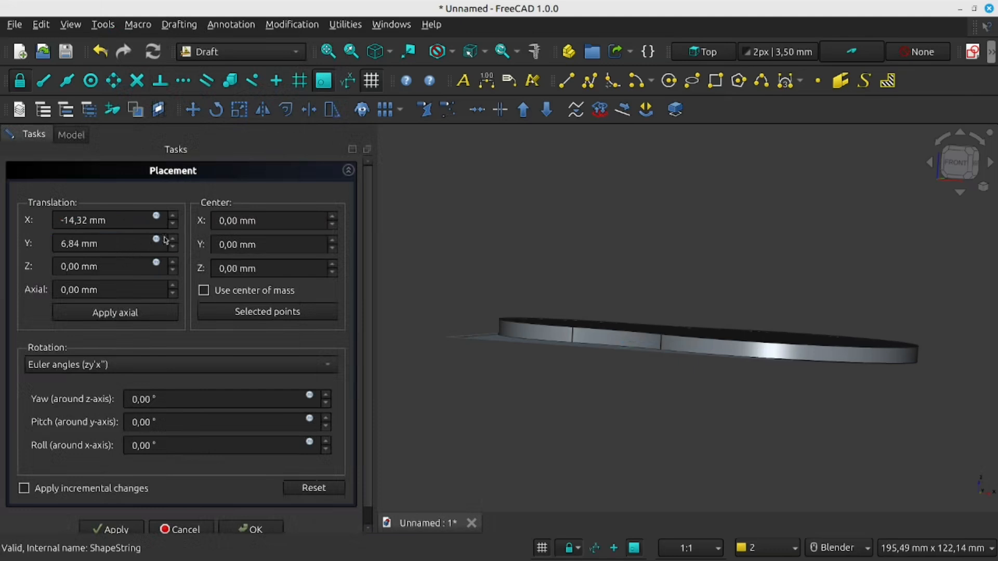
click(173, 262)
click(173, 262)
click(173, 263)
click(174, 263)
click(173, 263)
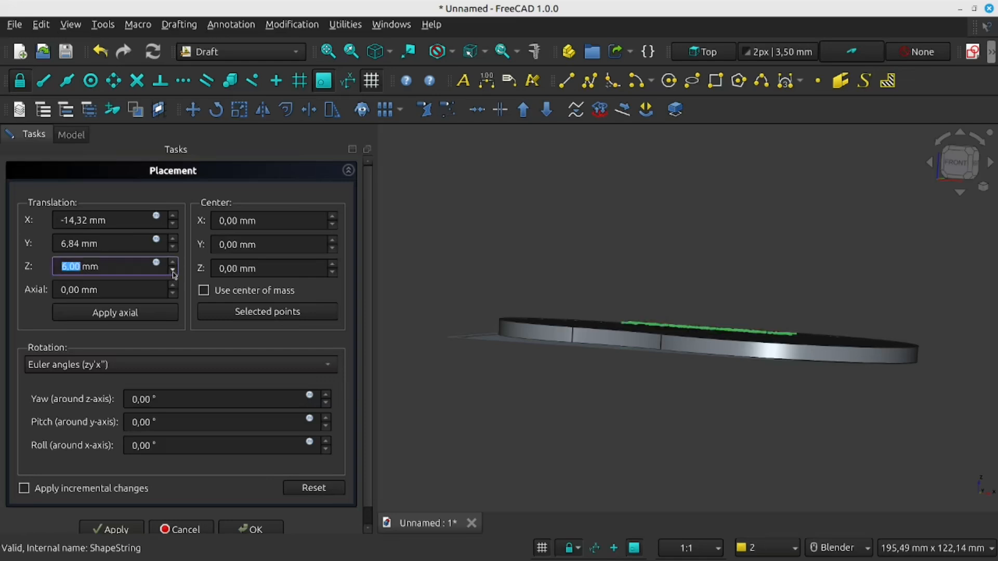
click(173, 270)
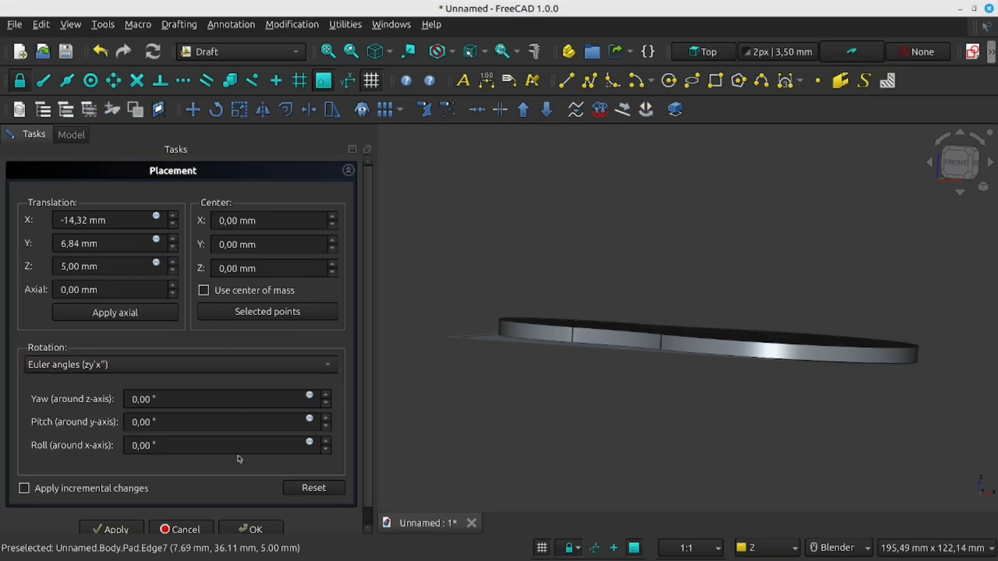
click(257, 528)
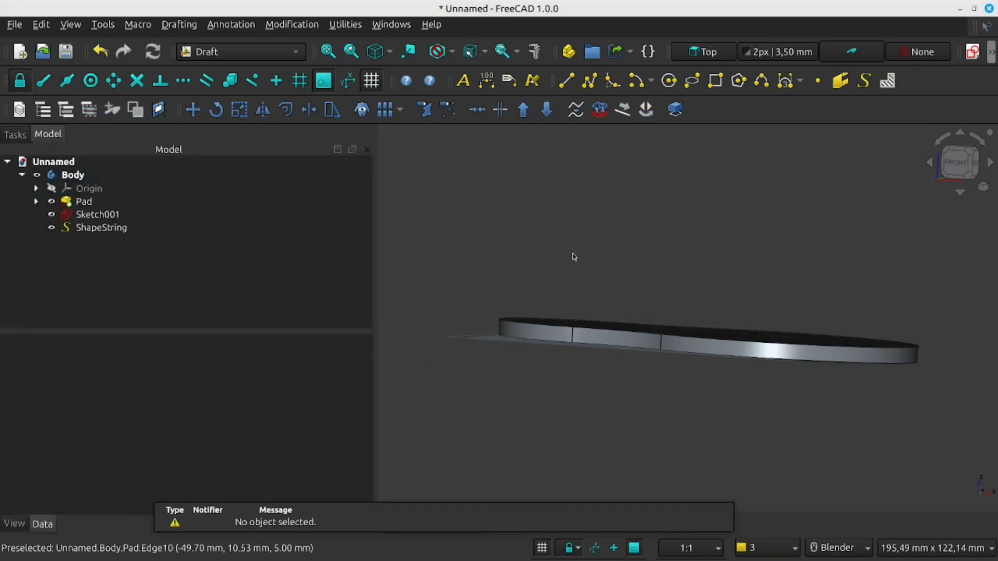
middle_drag(619, 232, 622, 289)
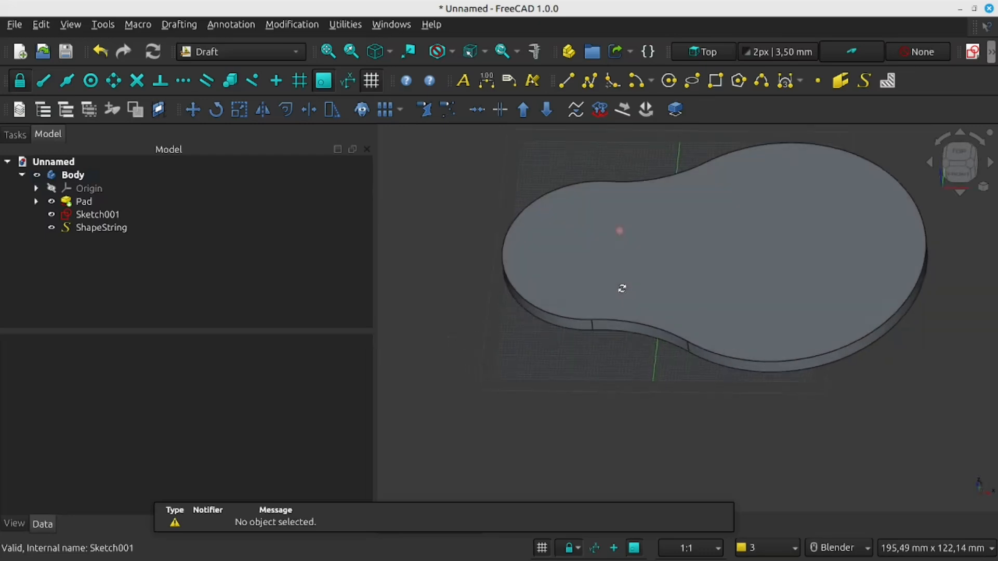
Step: Switch to the Part Design workbench with the ShapeString selected
click(134, 227)
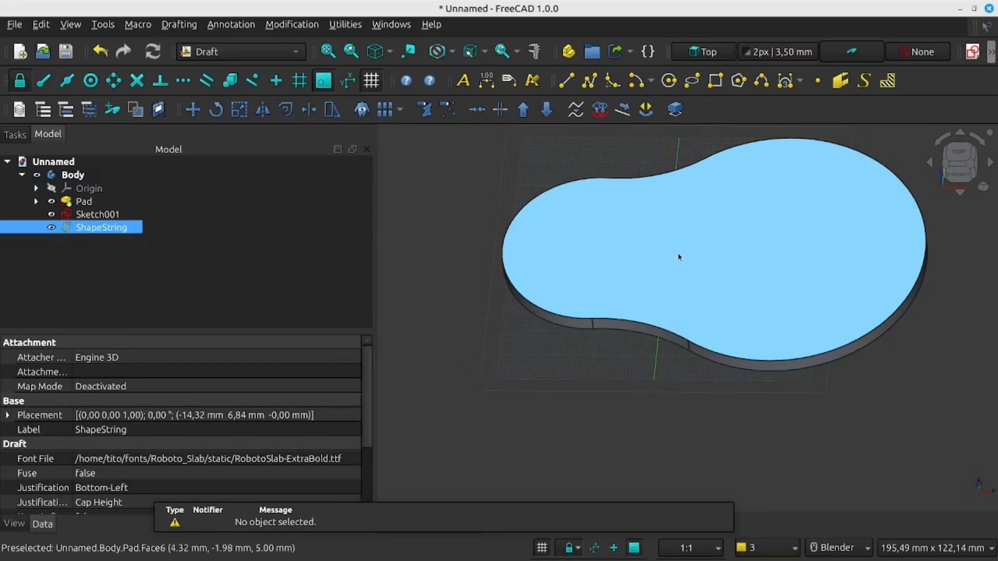
click(19, 135)
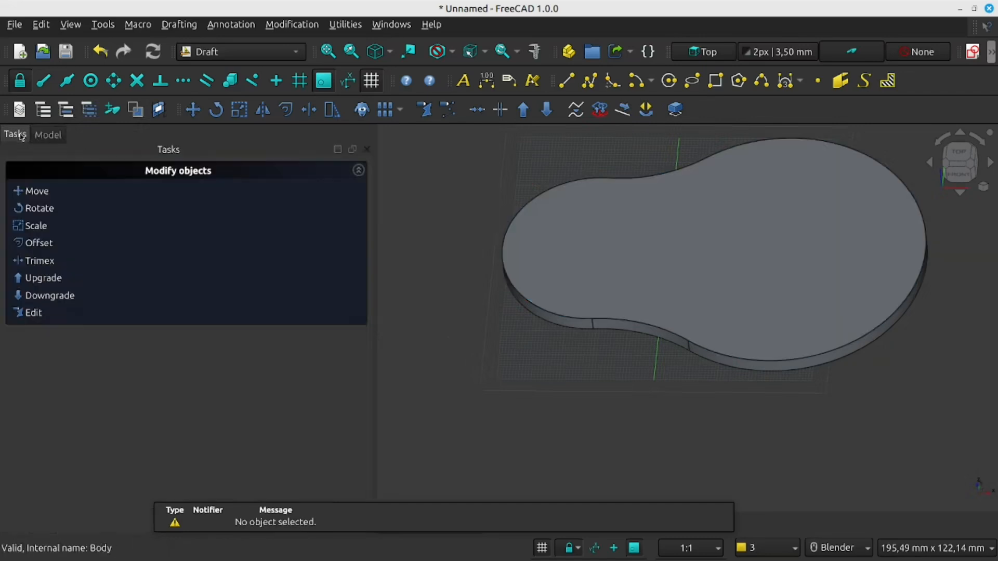
click(57, 135)
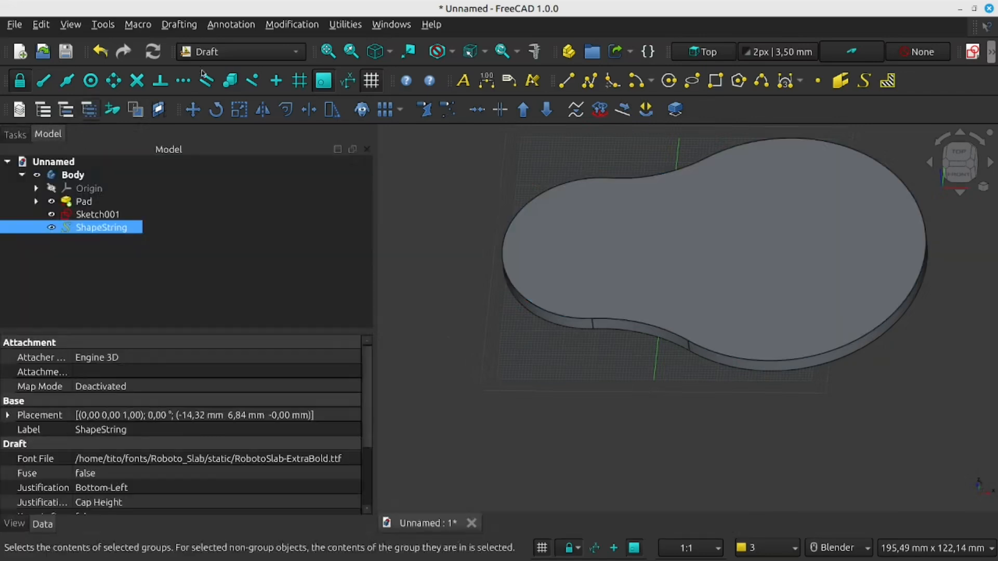
click(245, 53)
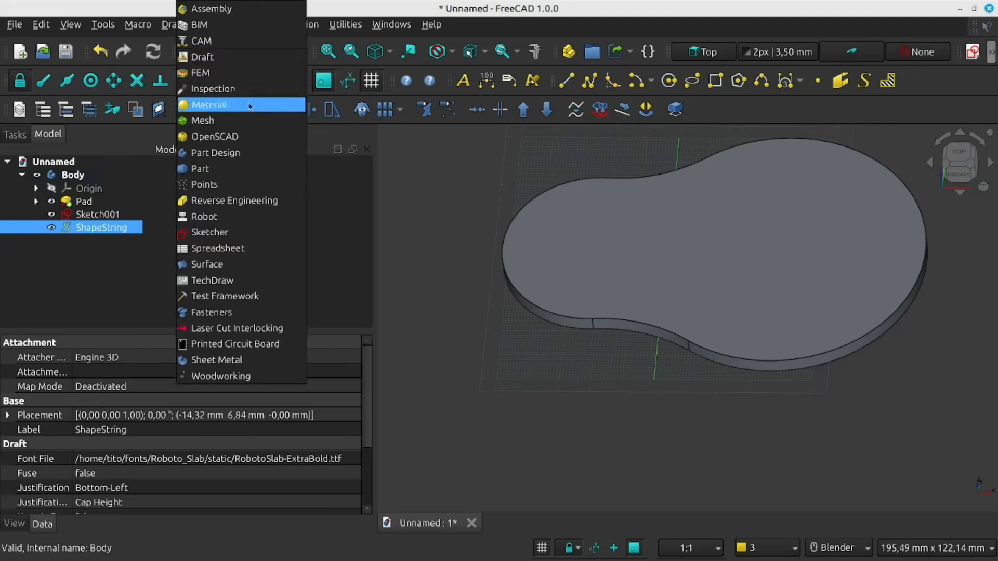
click(246, 154)
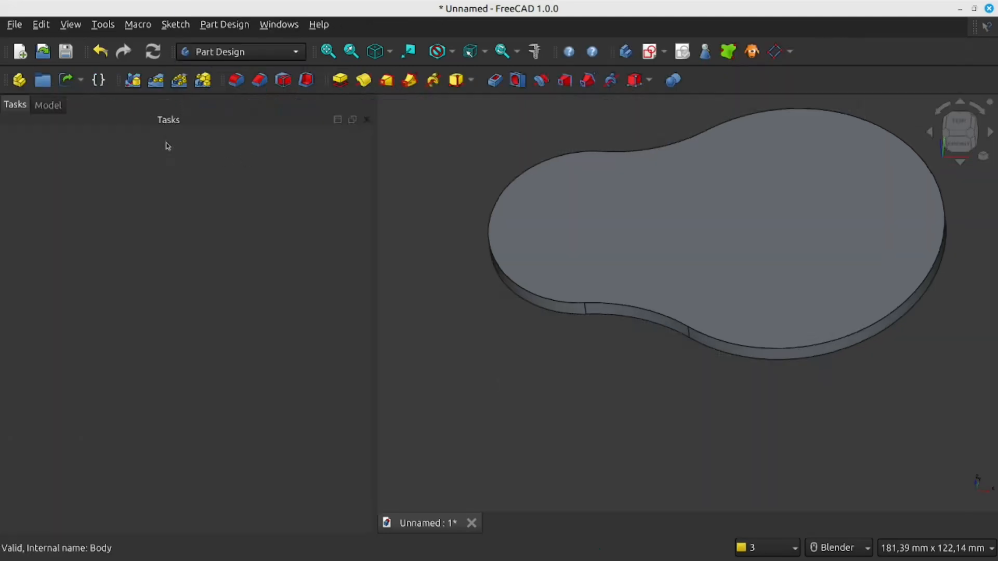
Step: Pad the ShapeString text with a length of 10 mm and inspect the raised letters
click(61, 109)
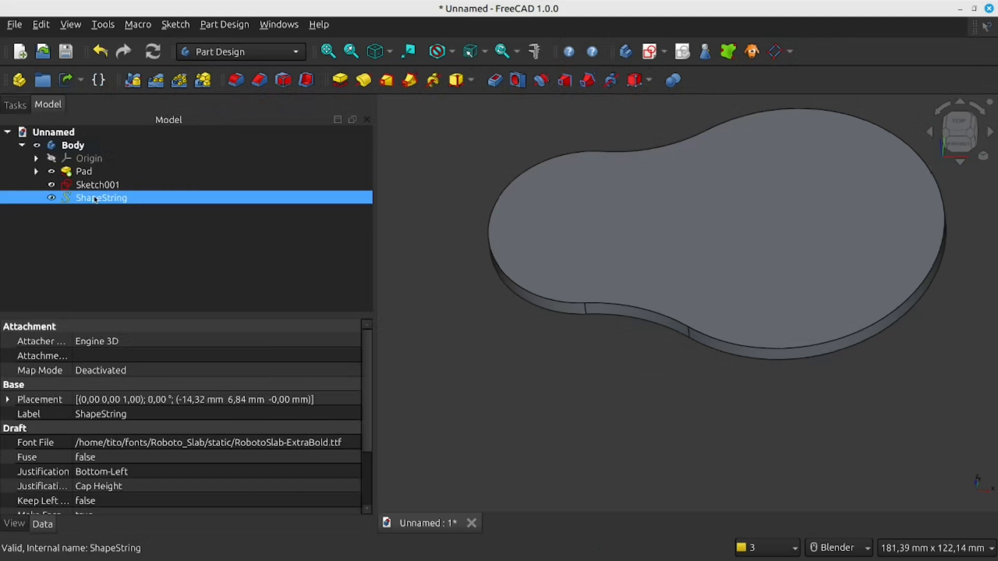
click(341, 79)
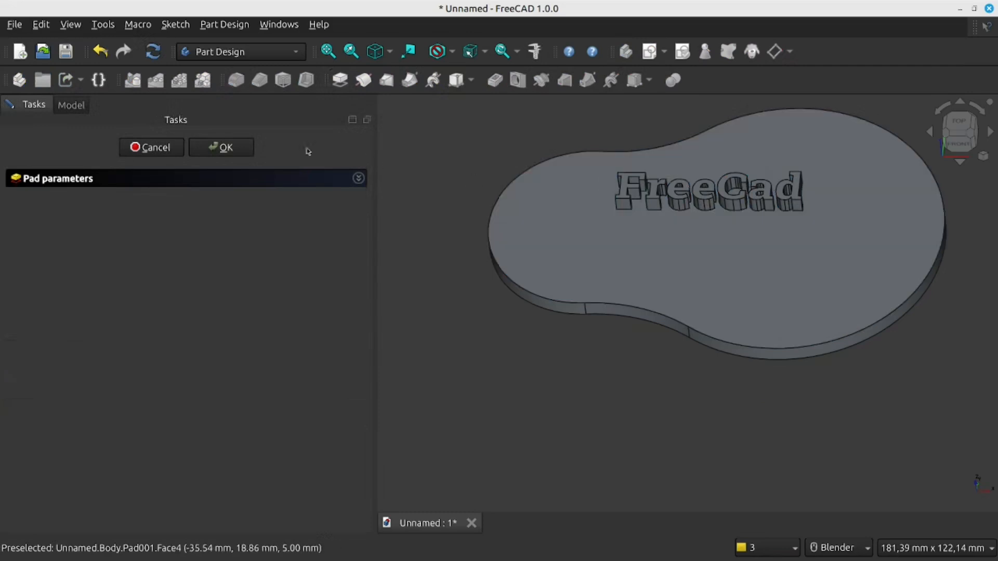
click(233, 155)
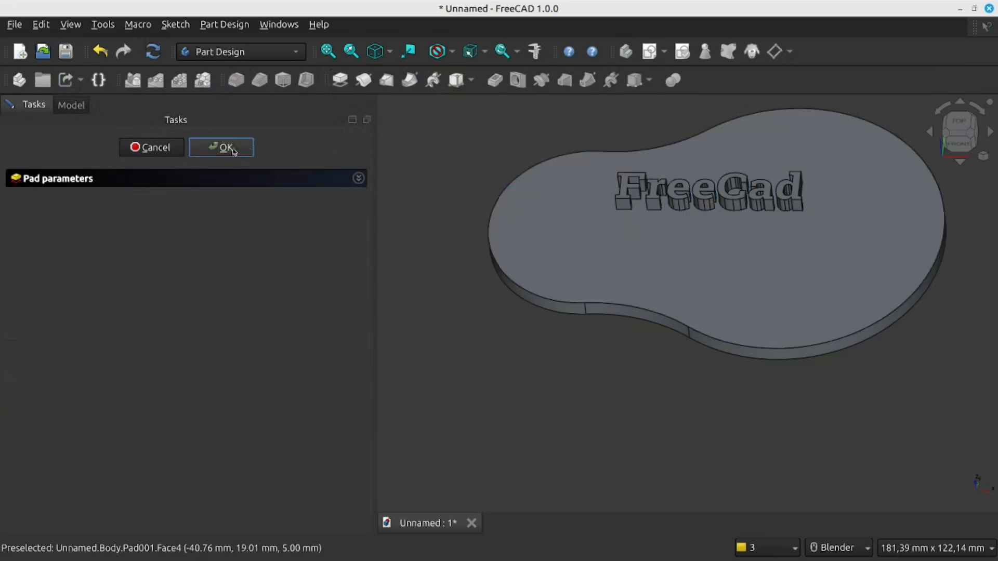
click(232, 150)
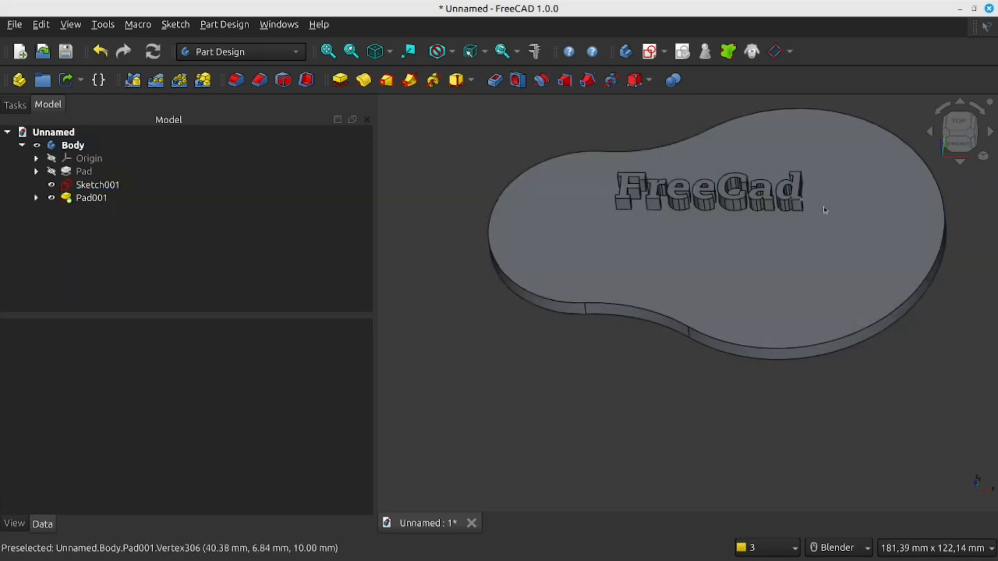
mouse_move(844, 214)
middle_down()
mouse_move(830, 196)
mouse_move(838, 164)
mouse_move(864, 155)
mouse_move(831, 164)
mouse_move(864, 215)
mouse_move(819, 289)
mouse_move(880, 283)
mouse_move(883, 274)
mouse_move(804, 272)
mouse_move(881, 256)
mouse_move(804, 270)
mouse_move(867, 267)
mouse_move(834, 268)
mouse_move(822, 194)
mouse_move(697, 292)
mouse_move(658, 262)
mouse_move(698, 272)
mouse_move(686, 244)
middle_up()
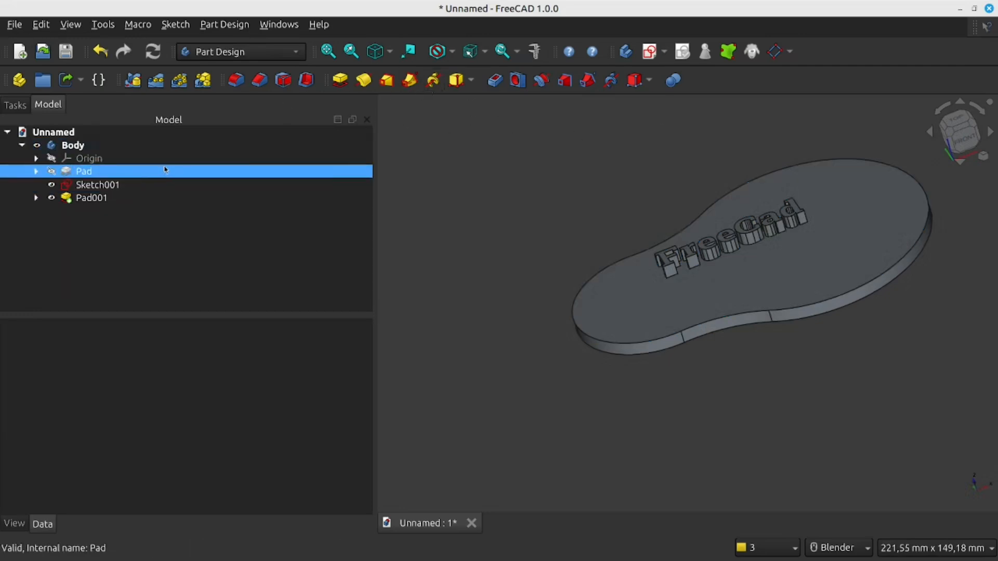
Step: Delete the text's pad from the Body, keeping its ShapeString
click(91, 198)
click(35, 199)
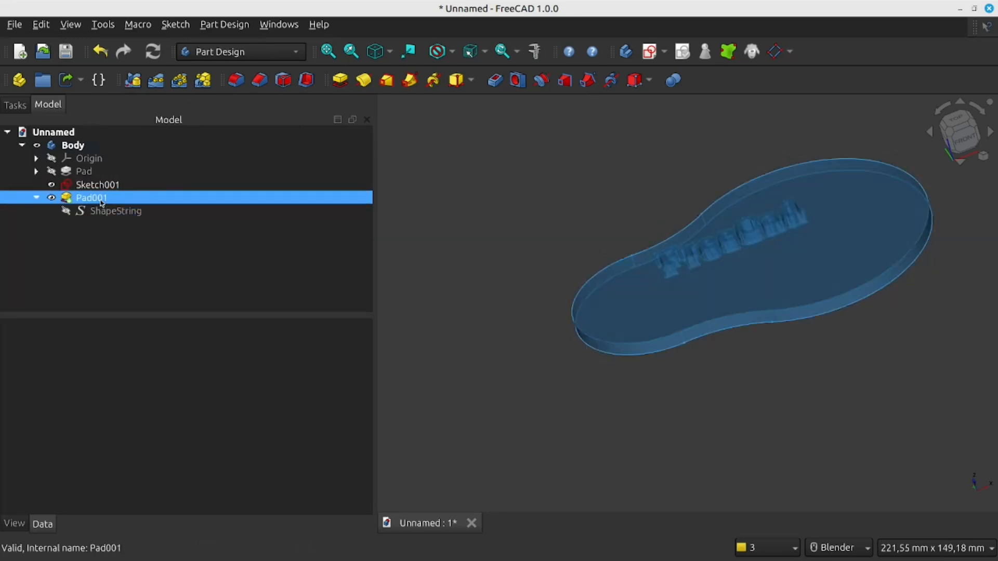
click(101, 199)
right_click(101, 202)
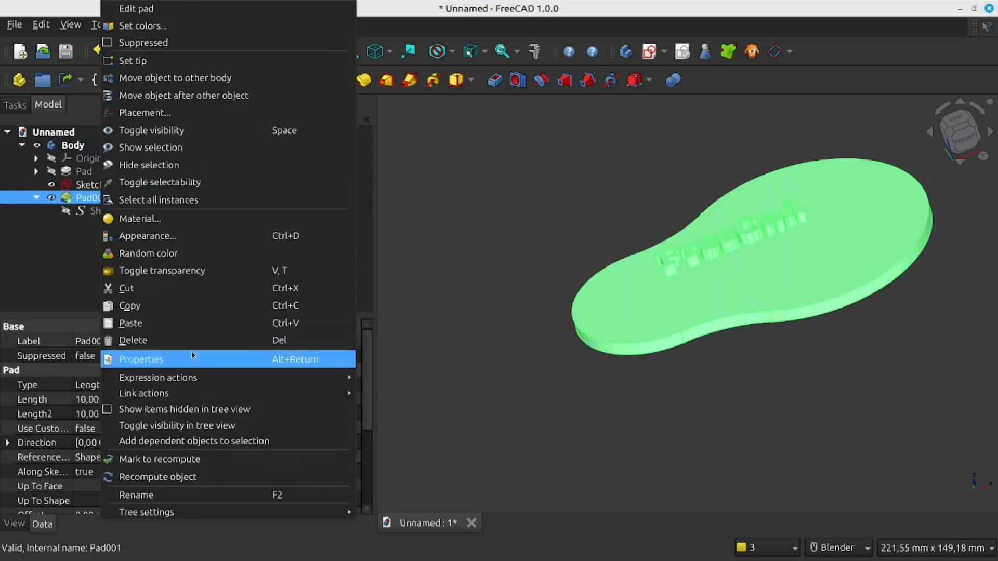
click(172, 341)
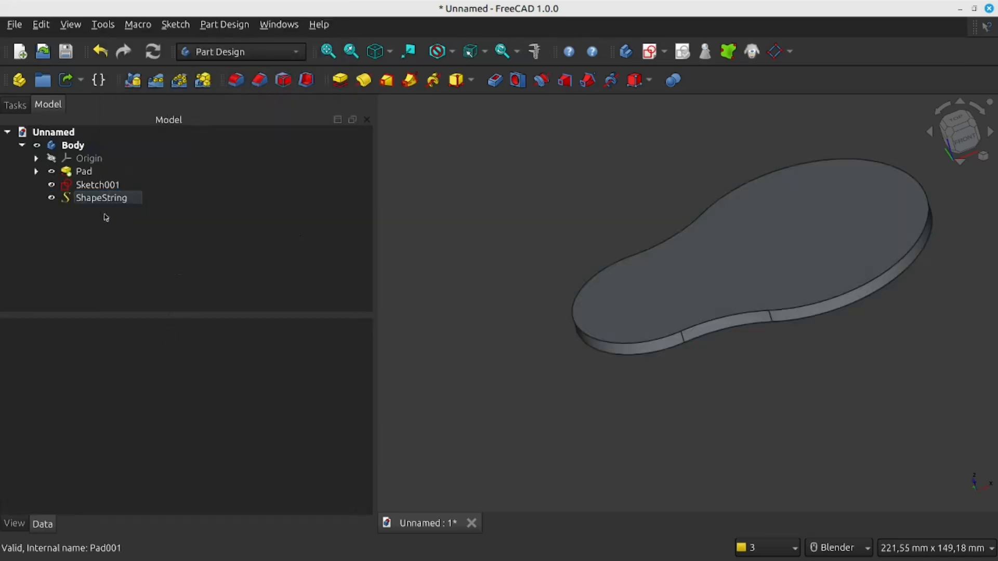
Step: Try to cut the ShapeString text into the plate as a 2 mm pocket
click(101, 200)
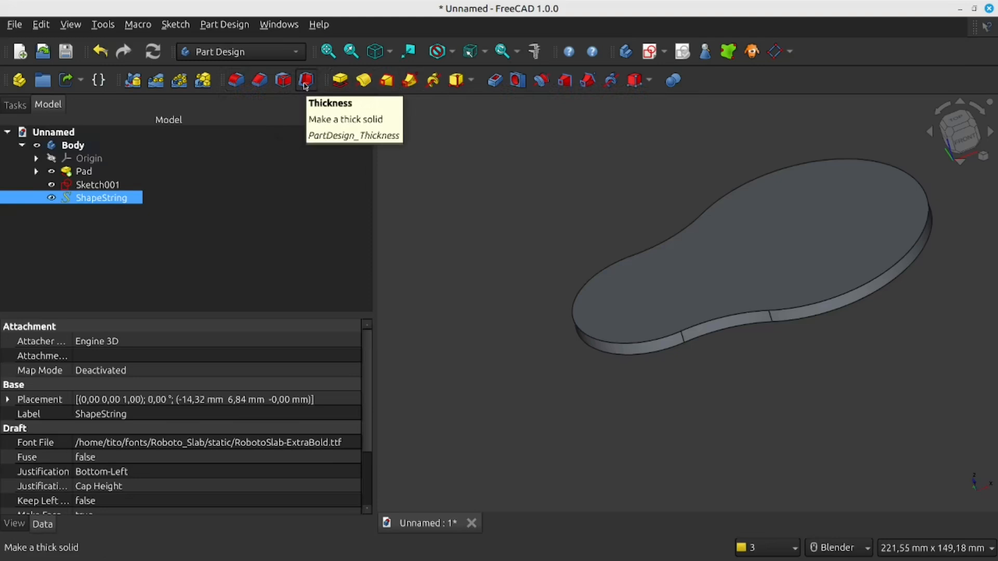
click(495, 83)
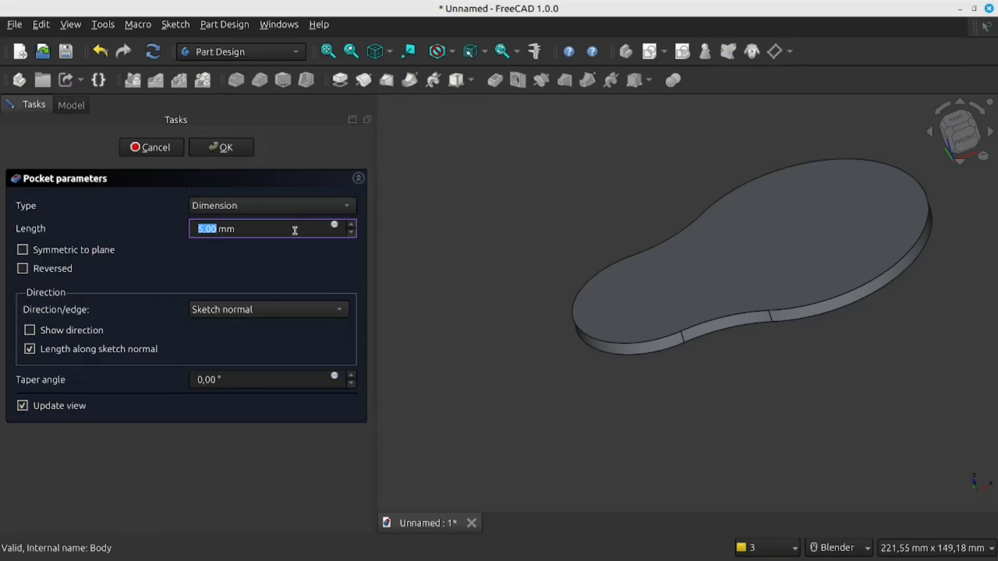
text(2)
click(223, 153)
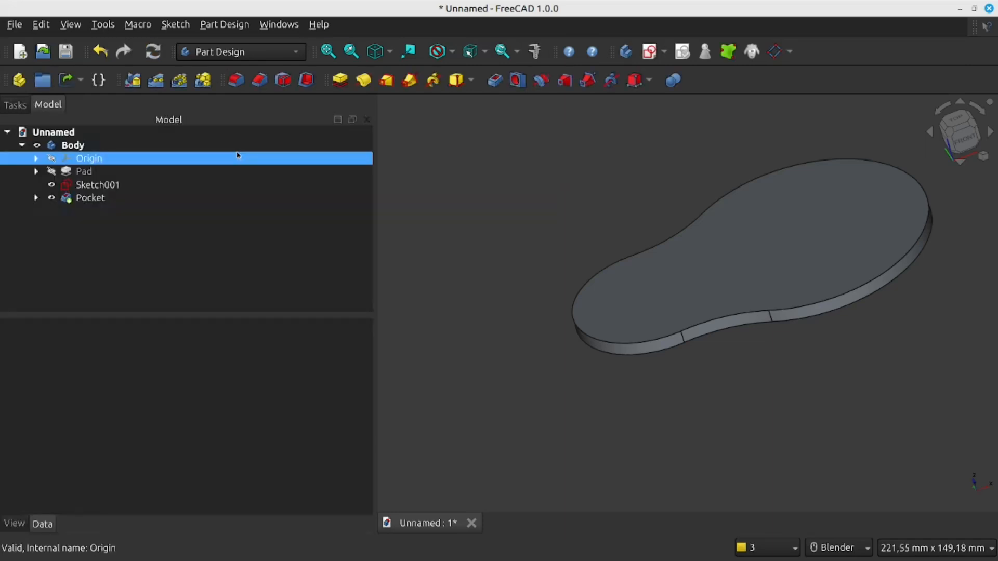
middle_drag(713, 258, 715, 219)
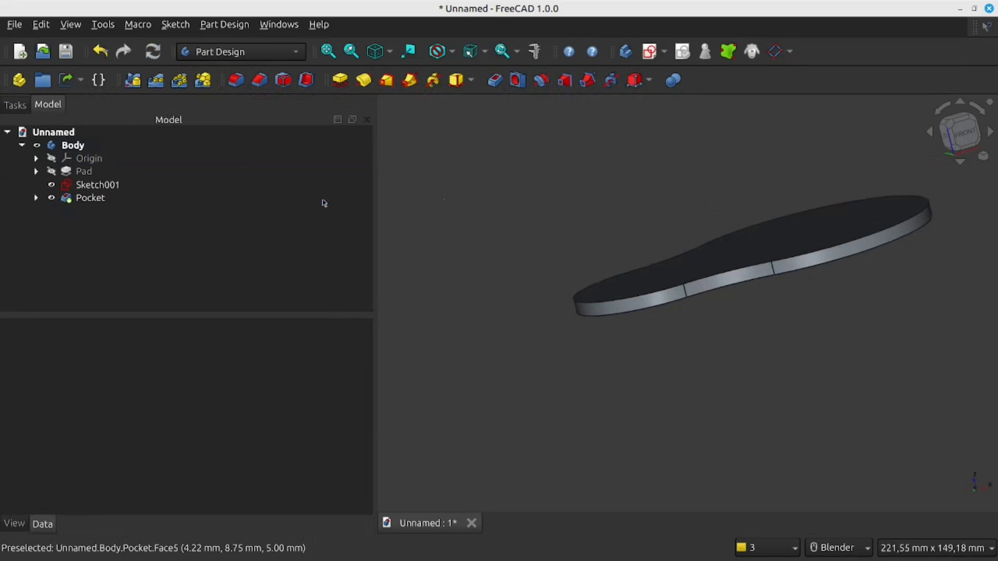
Step: Delete the text's pocket from the Body, keeping its ShapeString
click(107, 185)
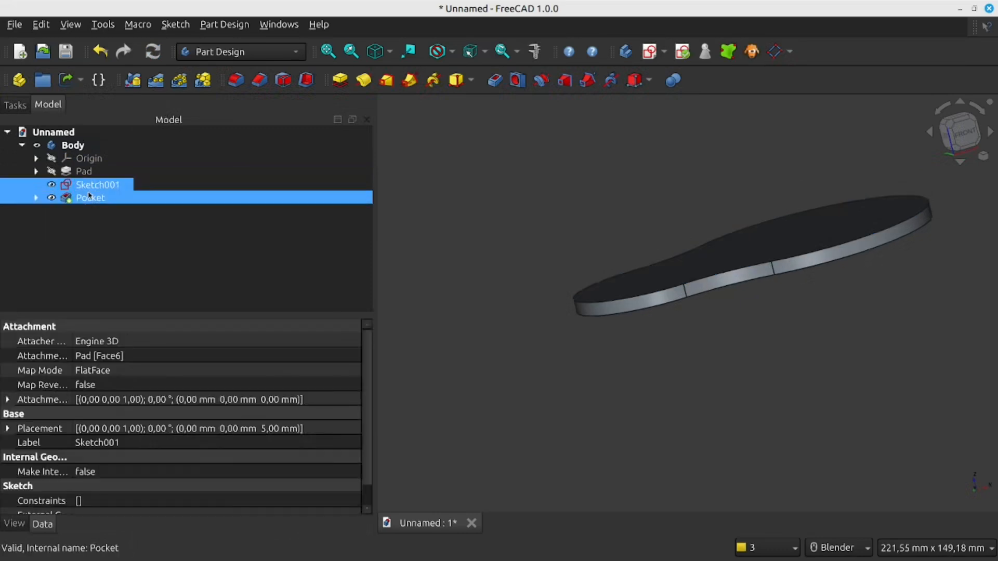
click(36, 198)
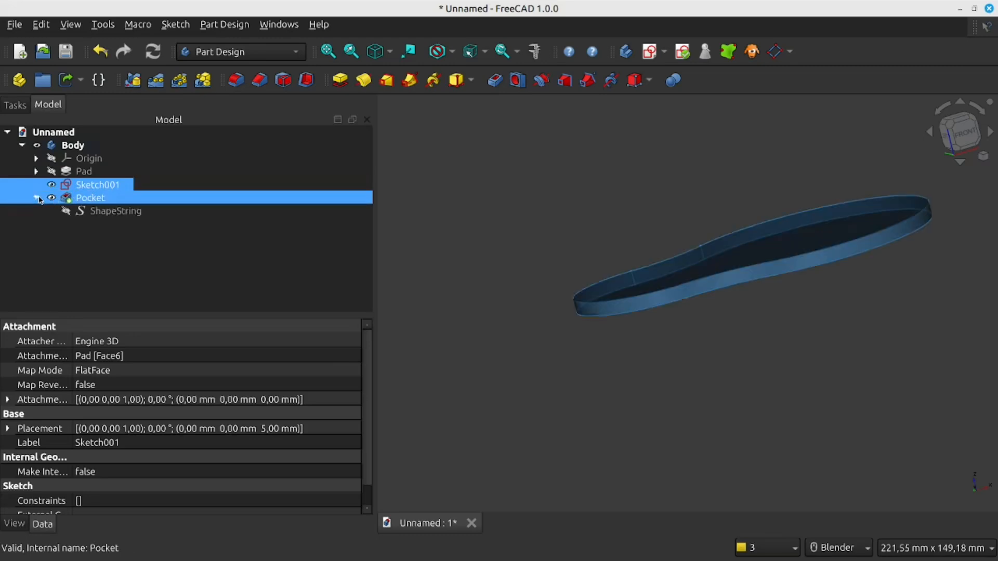
click(101, 199)
right_click(99, 199)
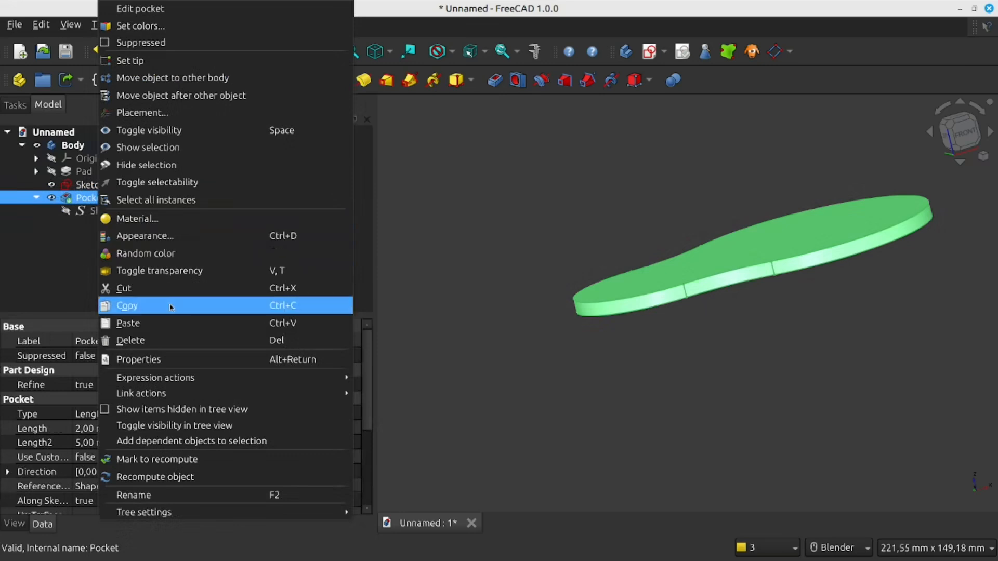
click(156, 340)
Step: Set the ShapeString's placement Z to 5 mm so the text lies on the plate's top face
click(116, 197)
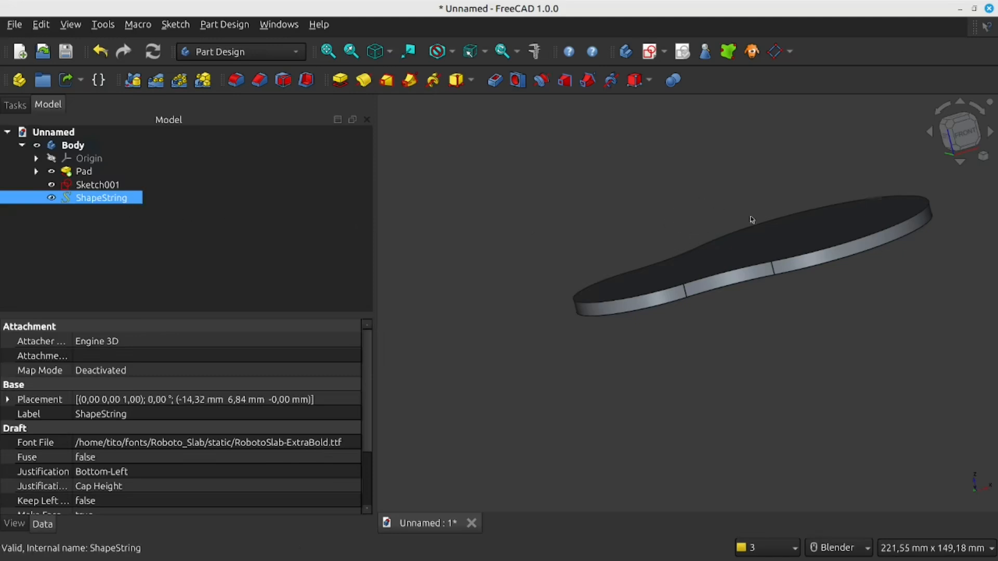
middle_drag(749, 276, 755, 291)
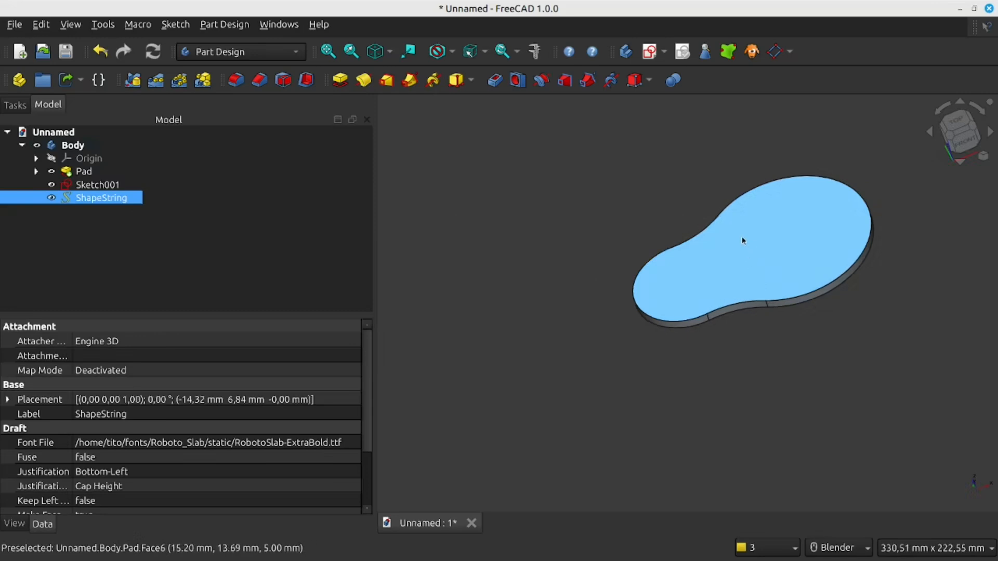
right_click(115, 202)
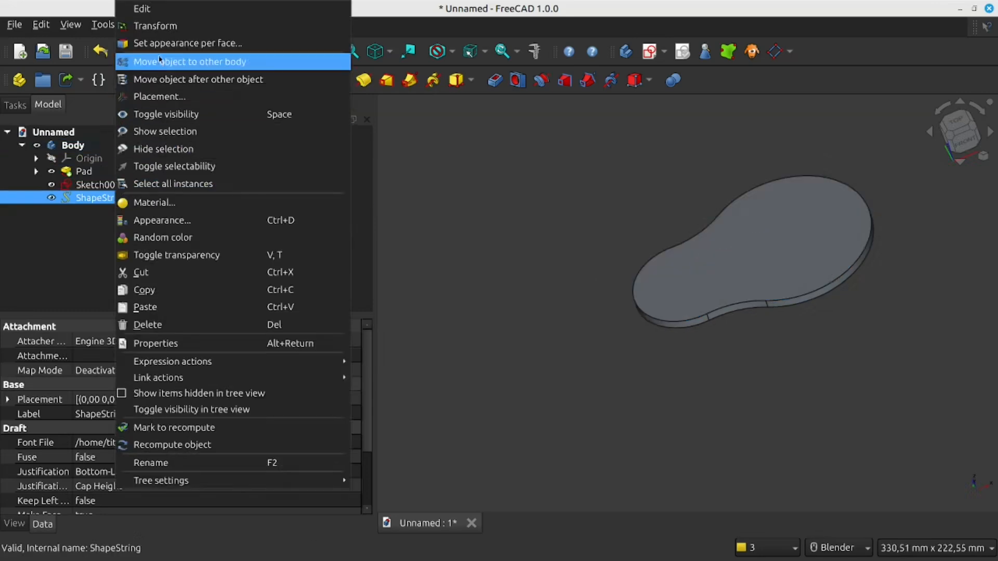
click(165, 94)
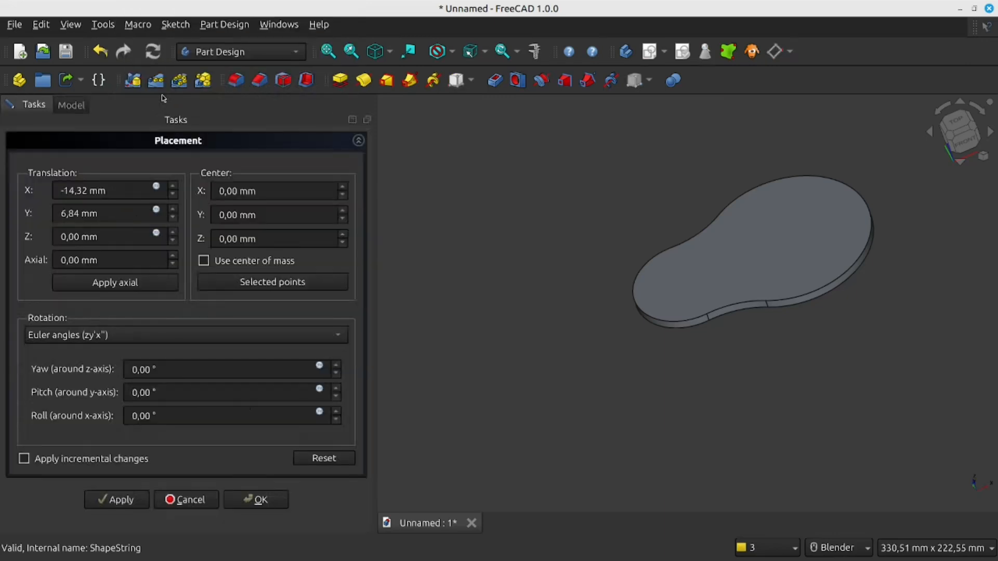
click(173, 233)
double_click(173, 234)
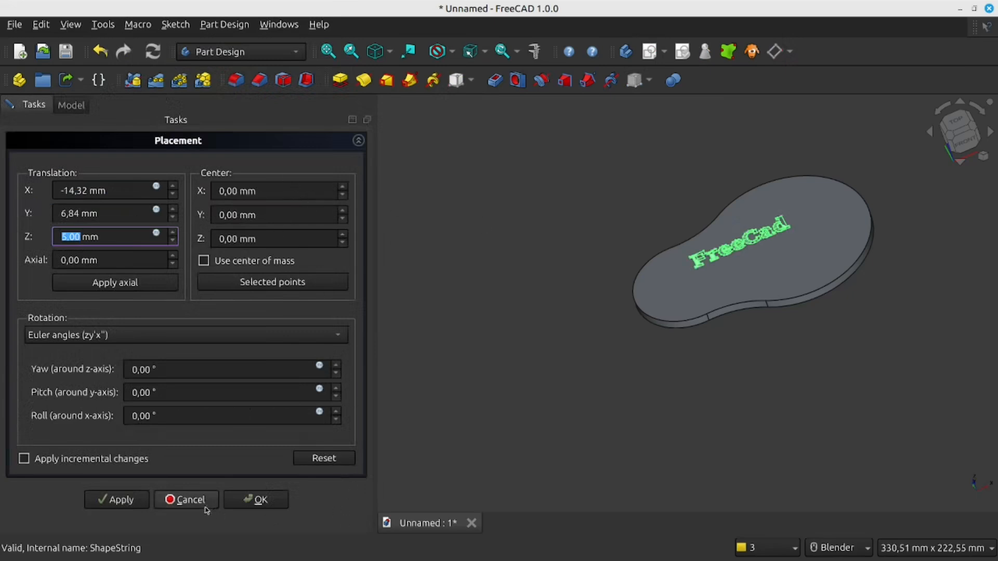
click(250, 501)
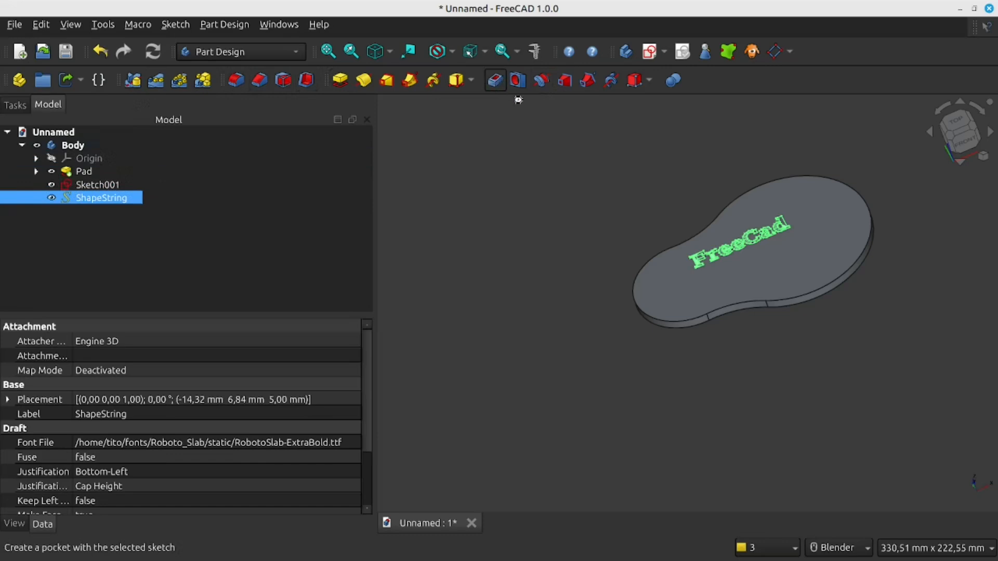
Step: Pocket the ShapeString text 2 mm deep into the plate's top face and inspect the engraving
click(495, 81)
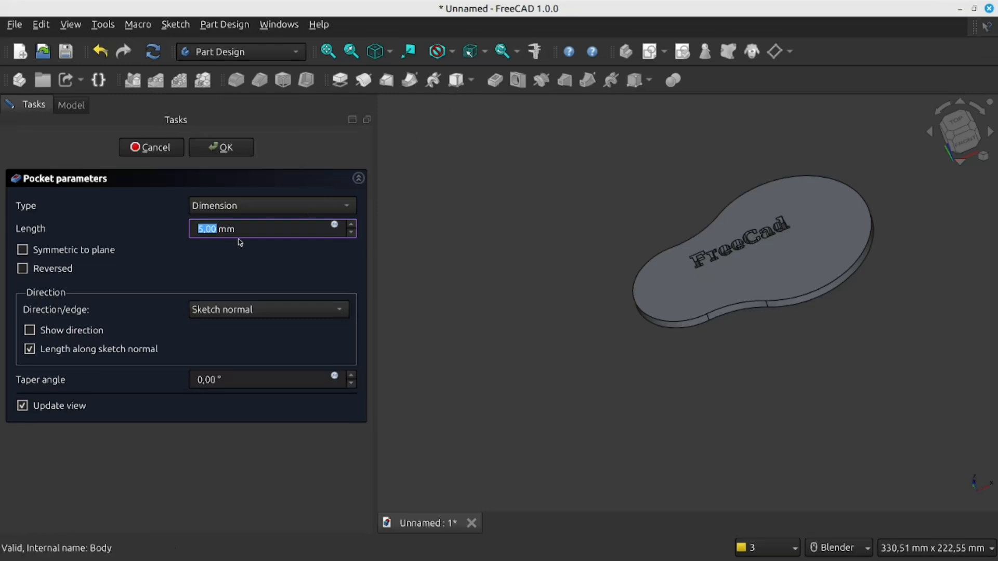
text(2)
click(227, 150)
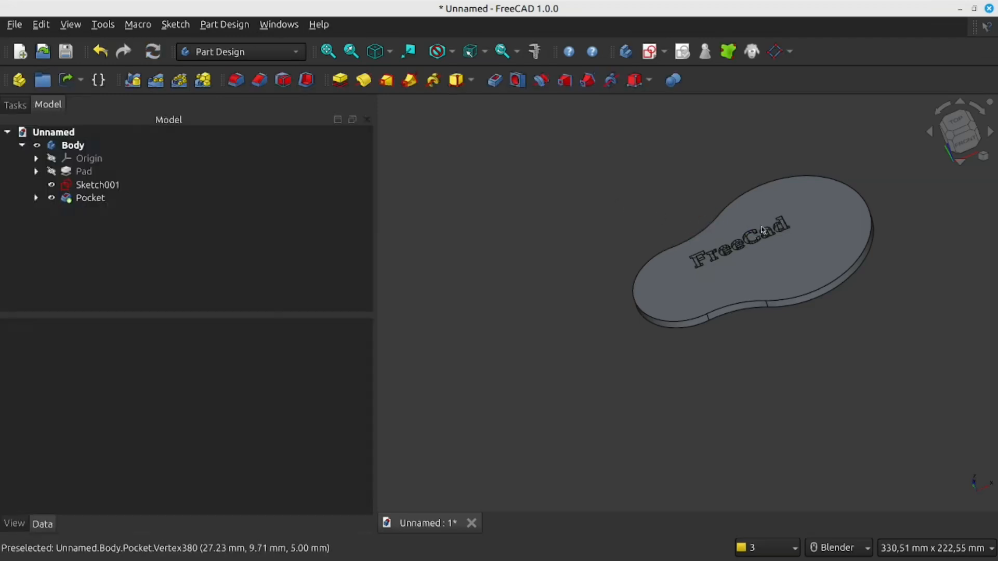
middle_drag(769, 248, 755, 208)
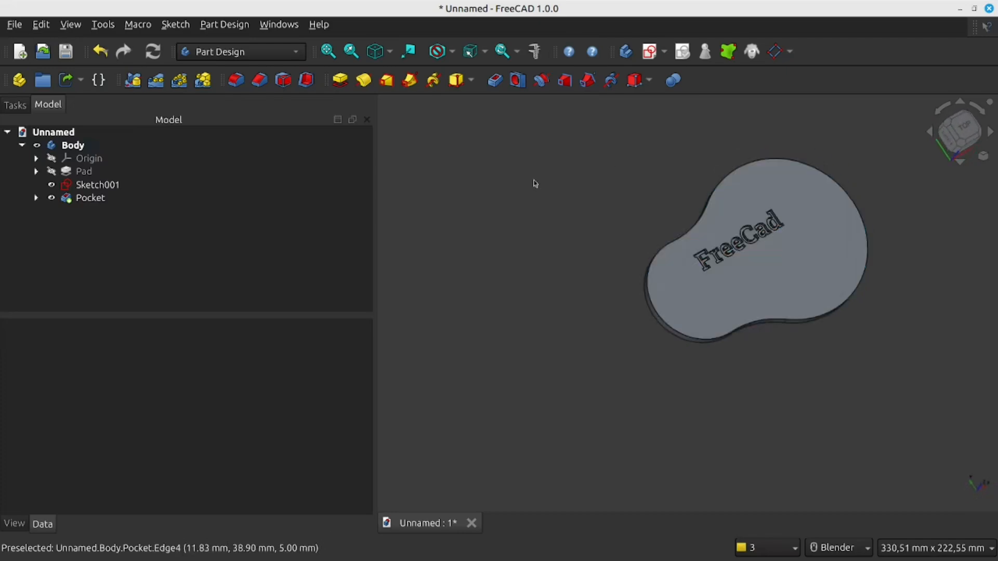